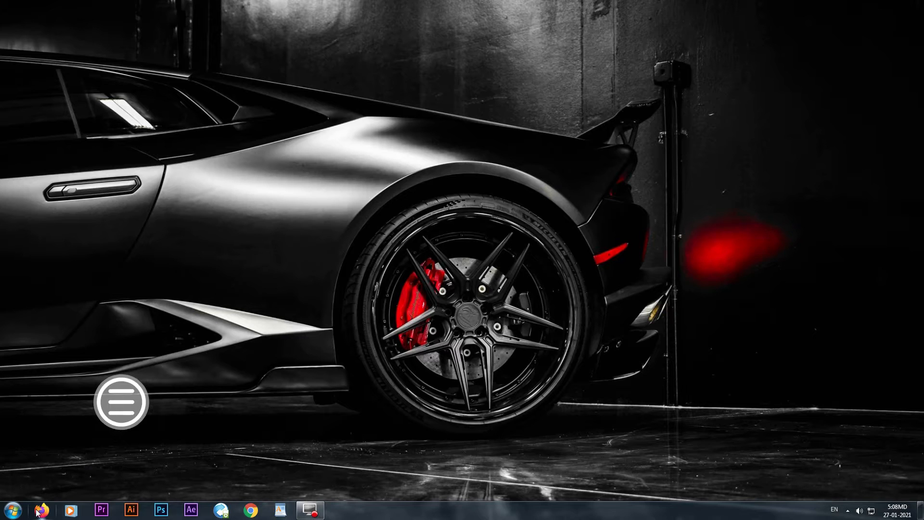
# - Launch Firefox and load freenom.com
pyautogui.click(42, 510)
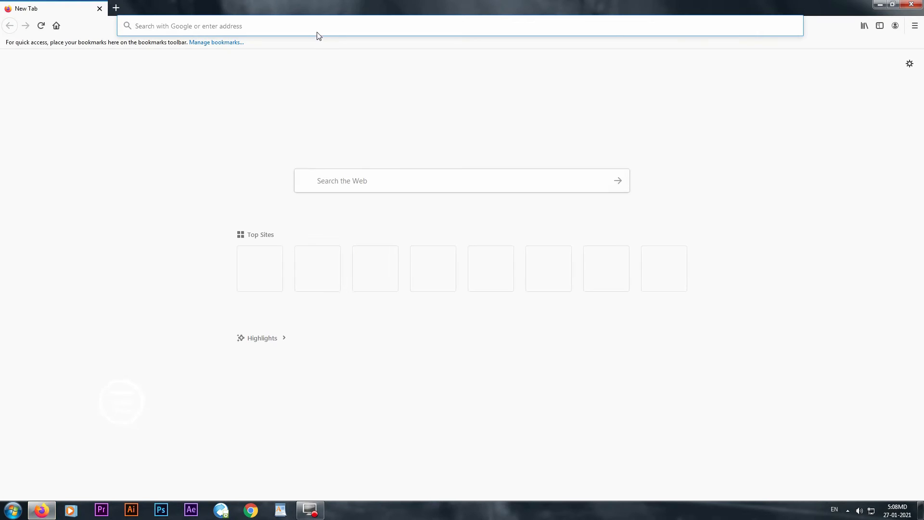
pyautogui.click(316, 25)
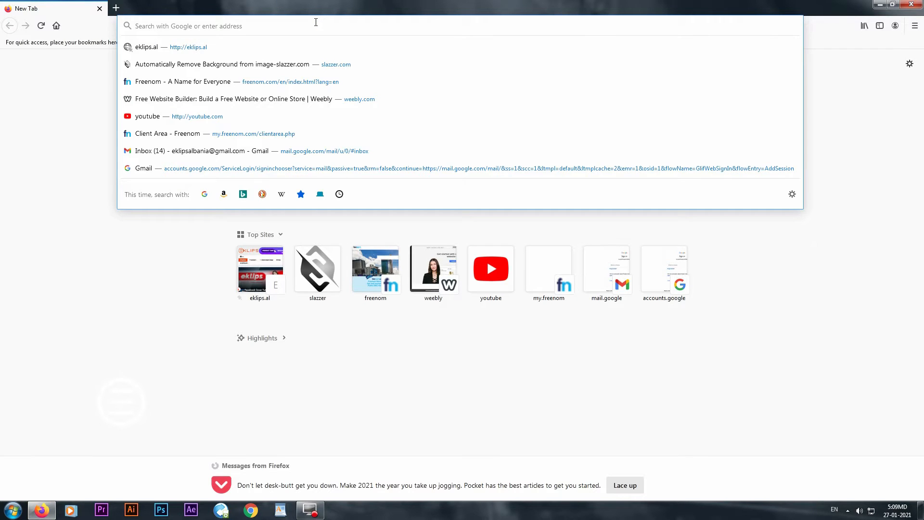
pyautogui.write('freen')
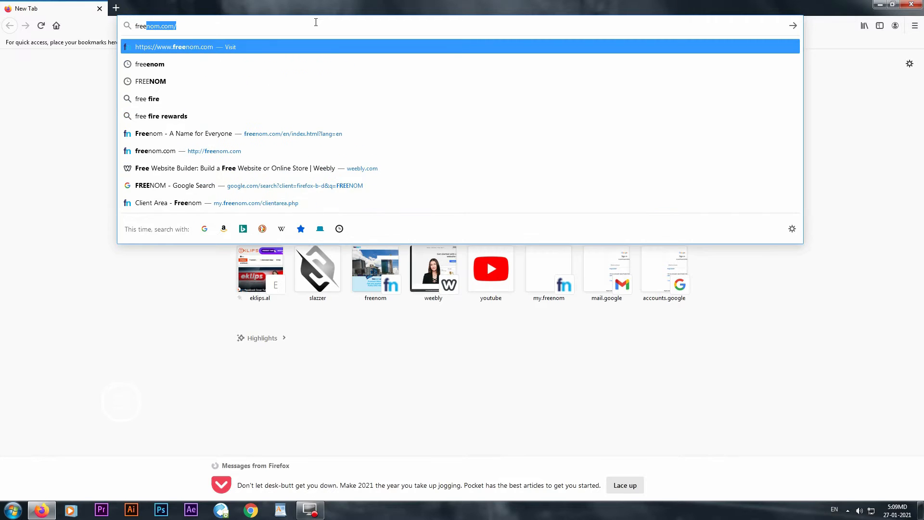
pyautogui.write('om.co')
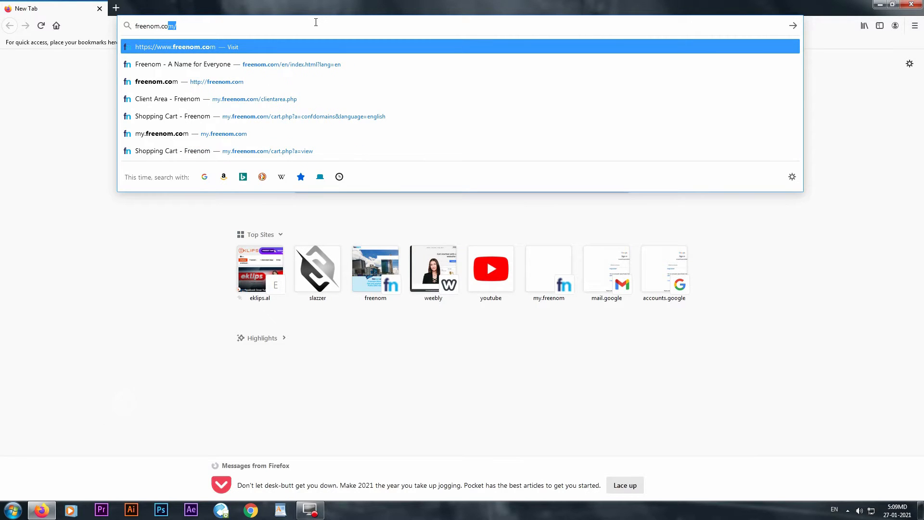
pyautogui.press('Return')
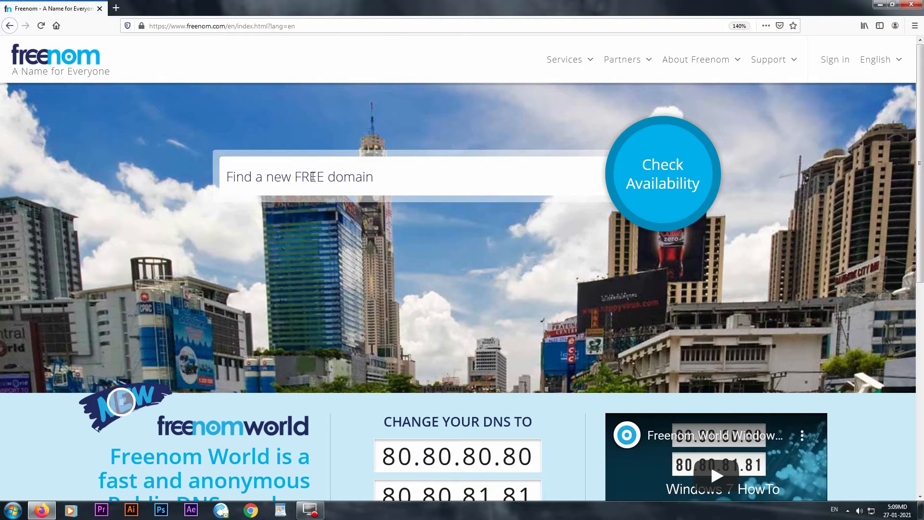
# - Search Freenom for available eklips domains
pyautogui.click(363, 182)
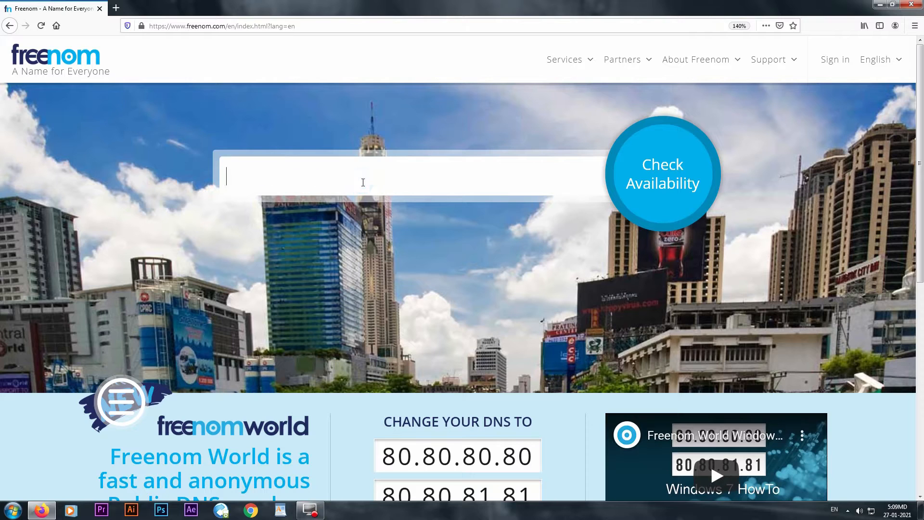
pyautogui.write('e')
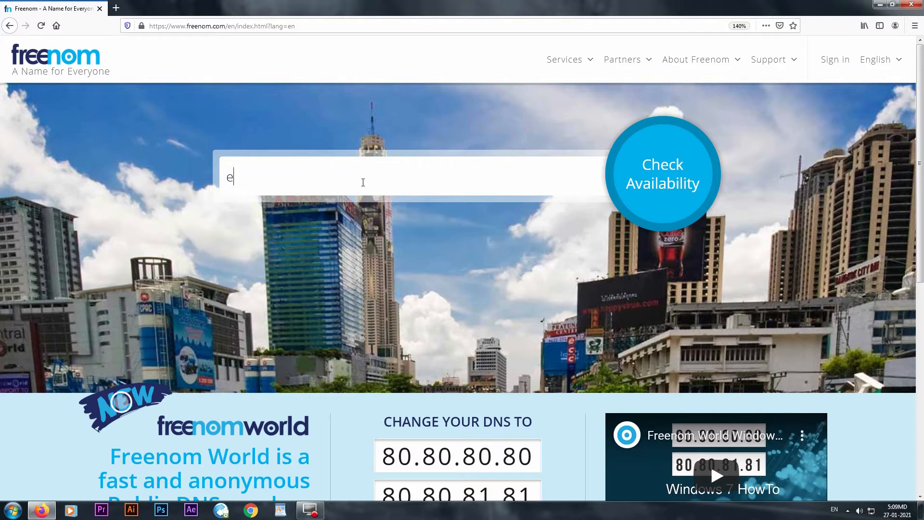
pyautogui.write('klips')
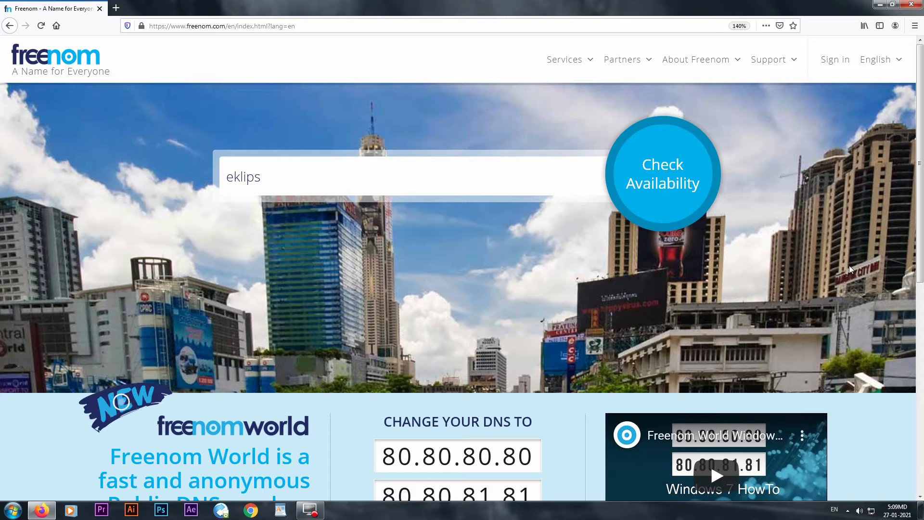
pyautogui.press('Return')
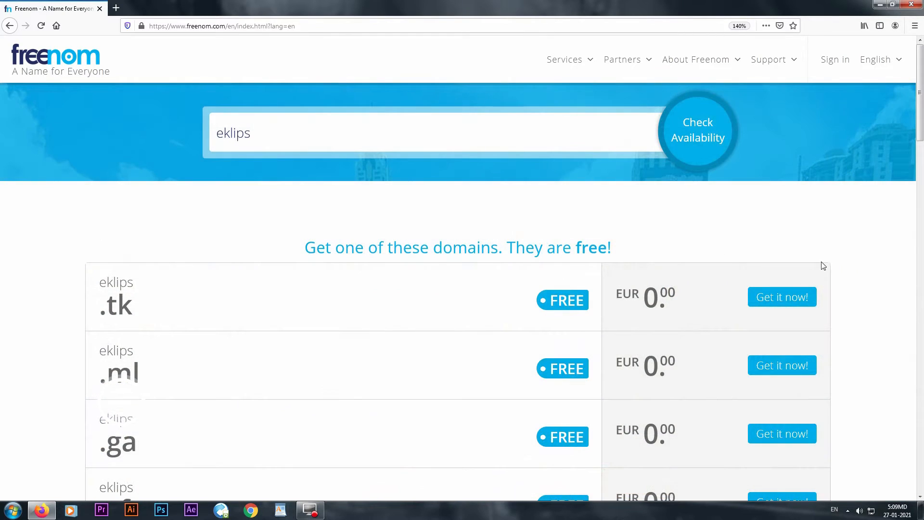
pyautogui.scroll(-2, 762, 251)
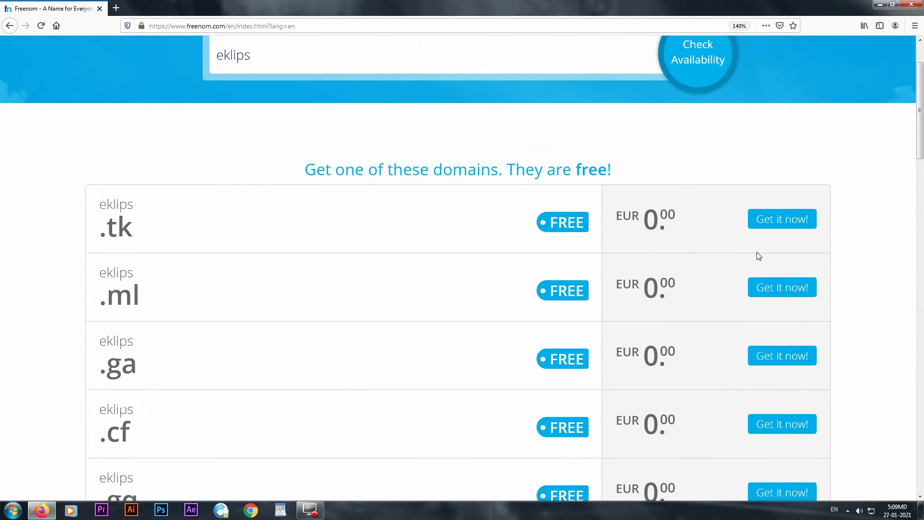
# - Add the free eklips .tk, .ml, .ga, .cf and .gq domains to the cart
pyautogui.click(781, 220)
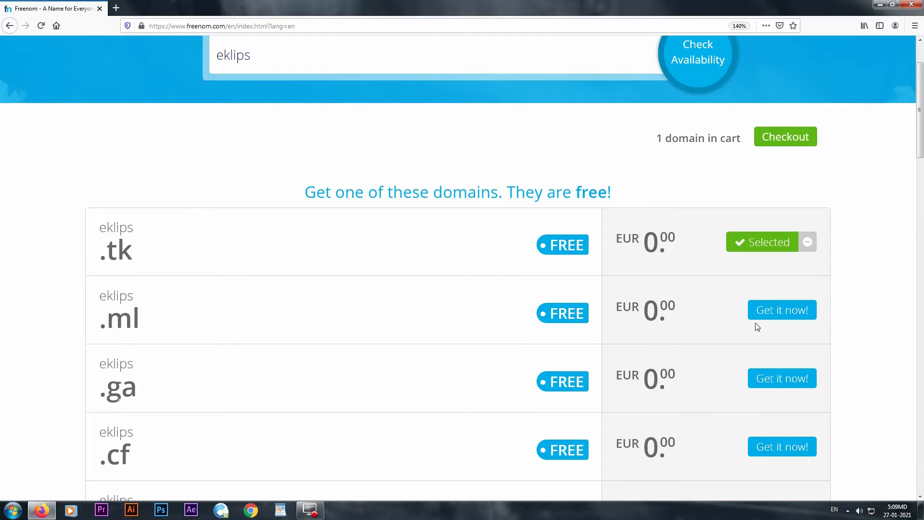
pyautogui.scroll(-2, 757, 327)
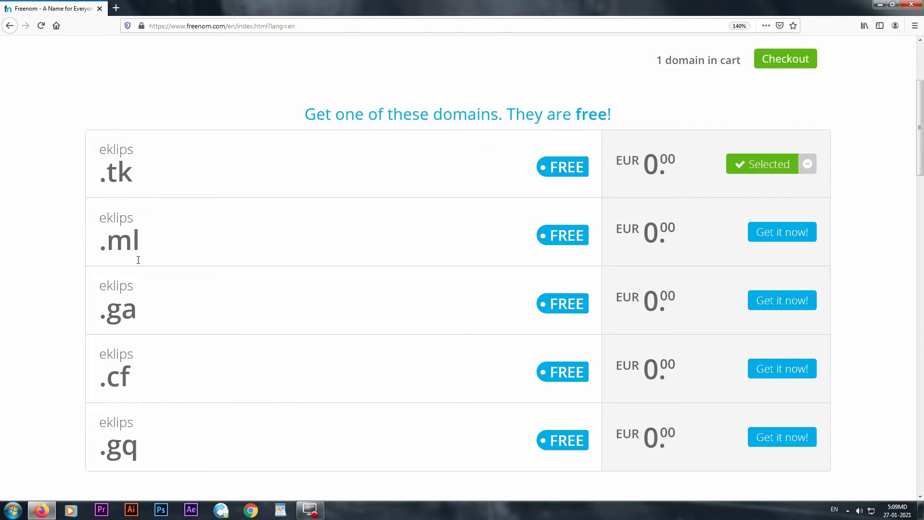
pyautogui.click(780, 235)
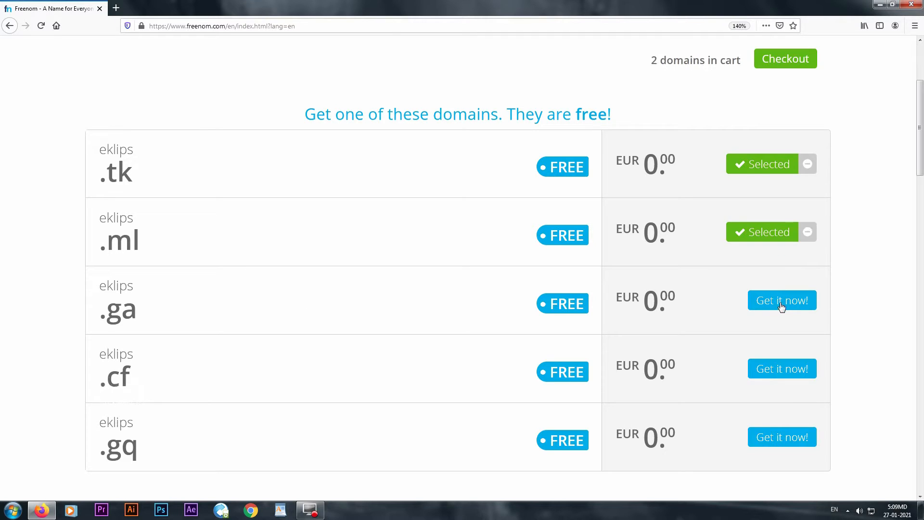
pyautogui.click(781, 303)
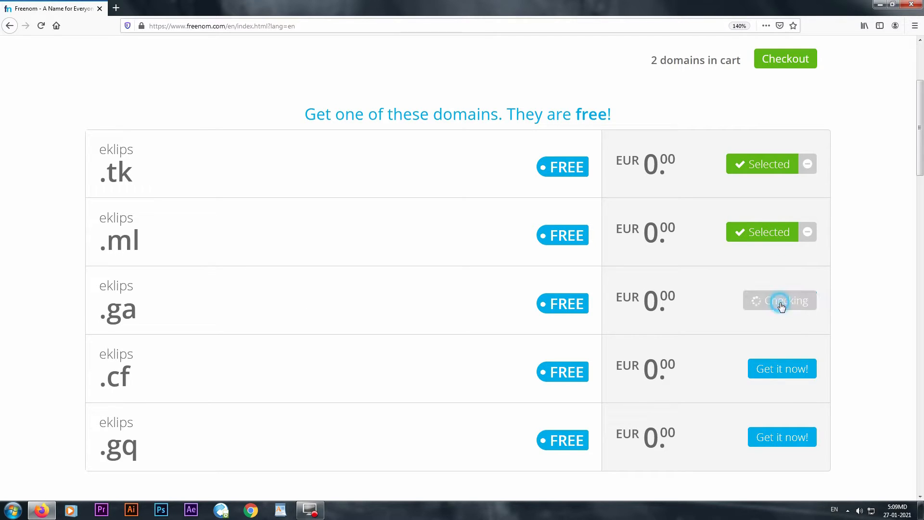
pyautogui.click(782, 376)
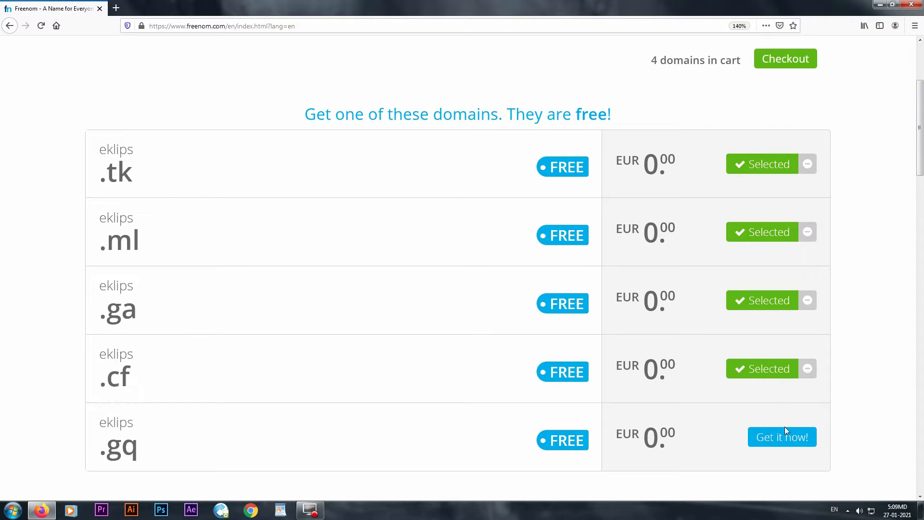
pyautogui.click(785, 439)
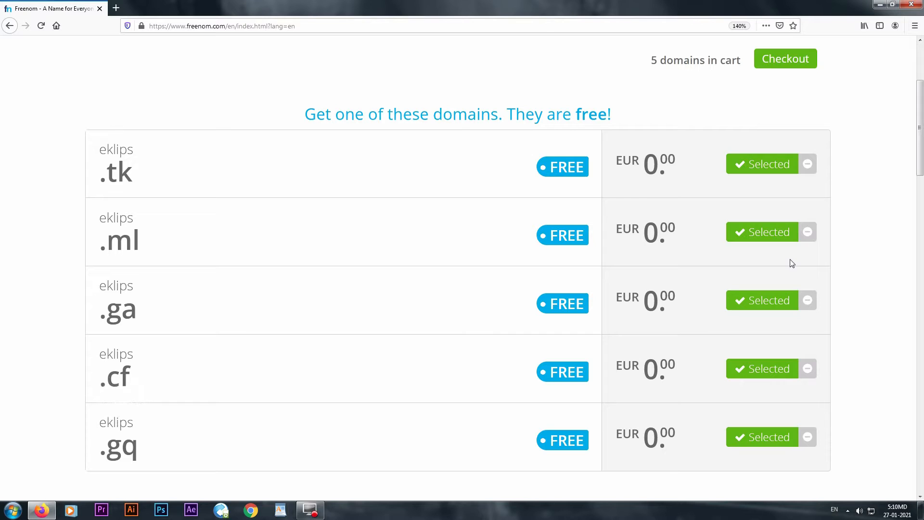
pyautogui.scroll(3, 792, 263)
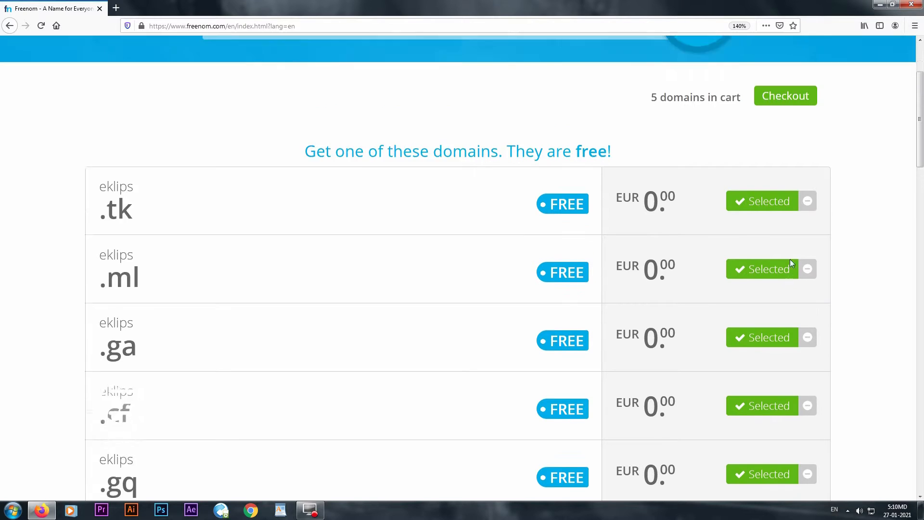
# - Go to checkout and set eklips.tk and eklips.ml to 12 Months @ FREE
pyautogui.click(780, 215)
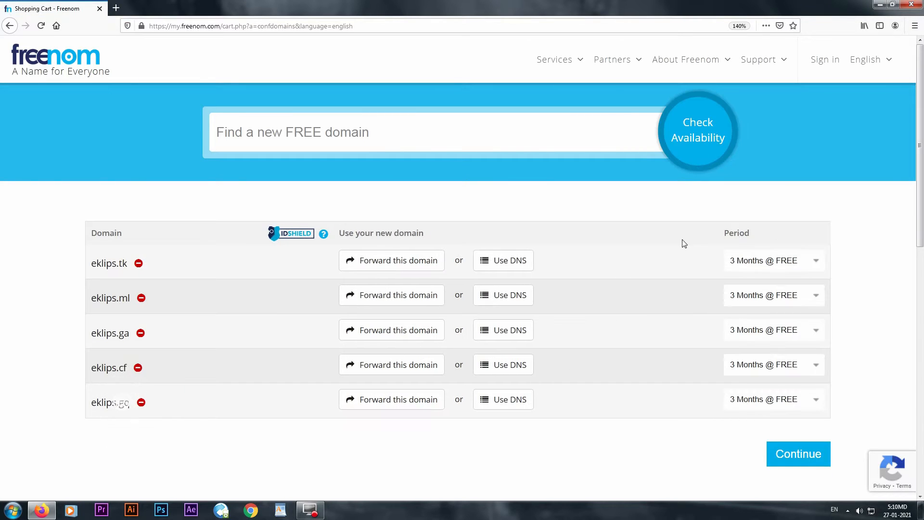
pyautogui.click(765, 264)
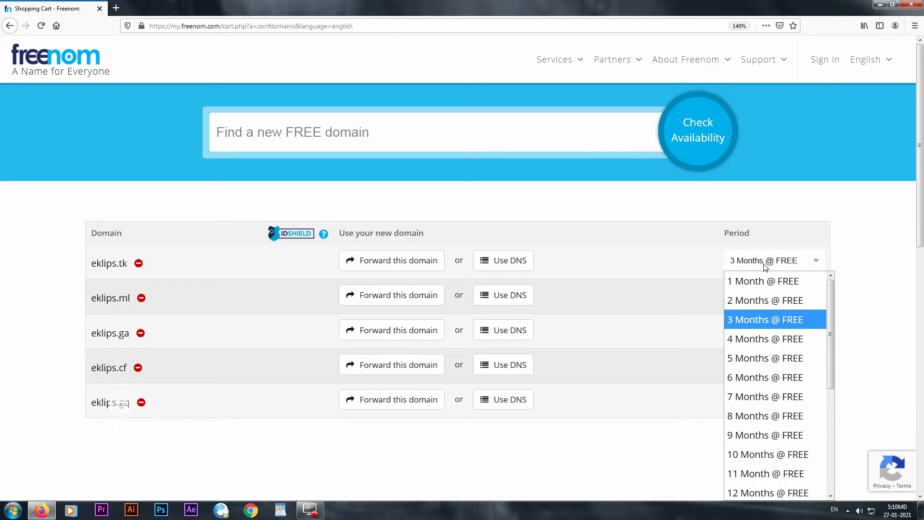
pyautogui.scroll(-1, 769, 333)
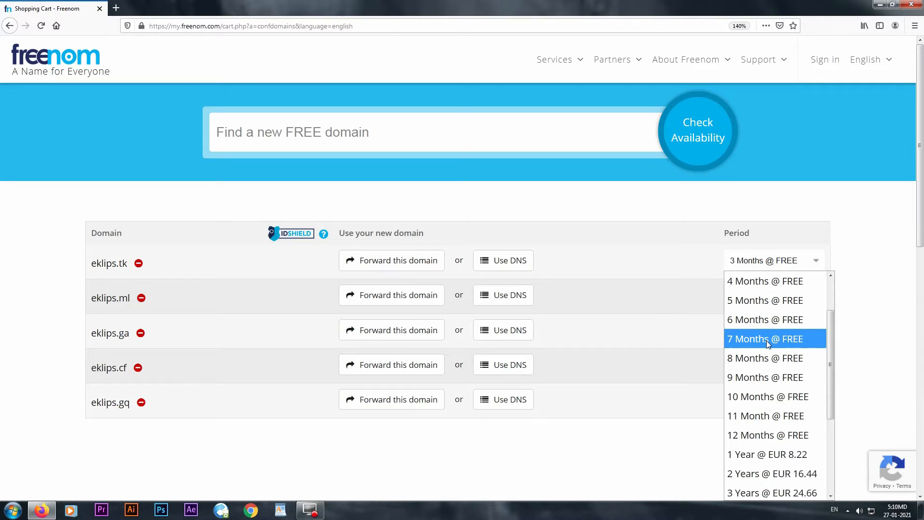
pyautogui.click(767, 435)
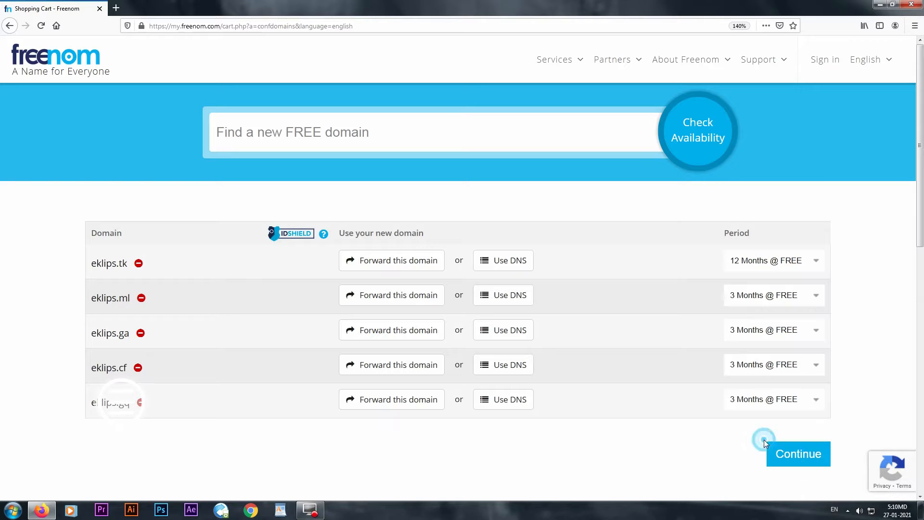
pyautogui.click(781, 298)
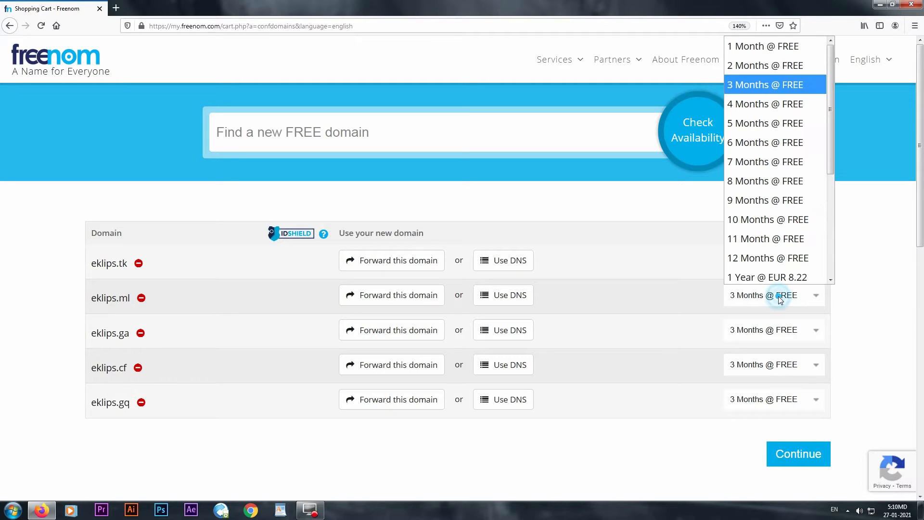
pyautogui.click(790, 255)
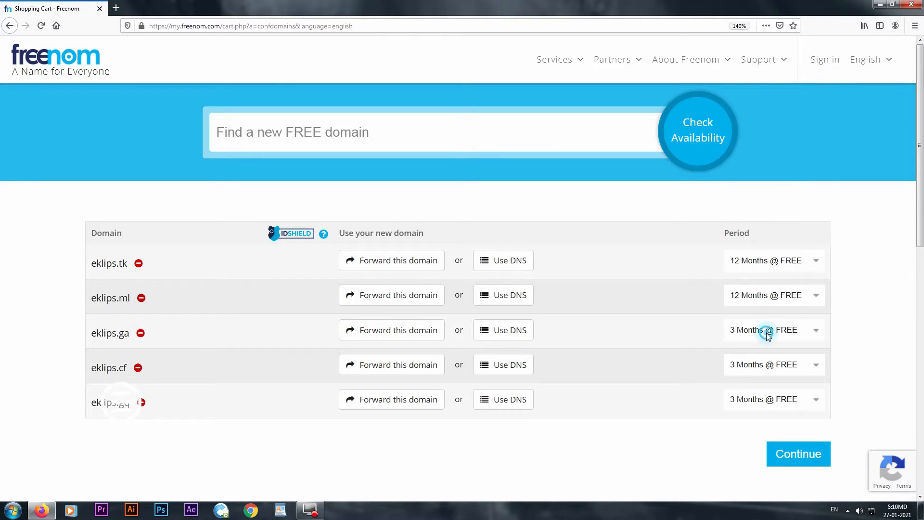
# - Set eklips.ga, eklips.cf and eklips.gq to 12 Months @ FREE, choosing forwarding for eklips.gq
pyautogui.click(768, 336)
pyautogui.click(780, 252)
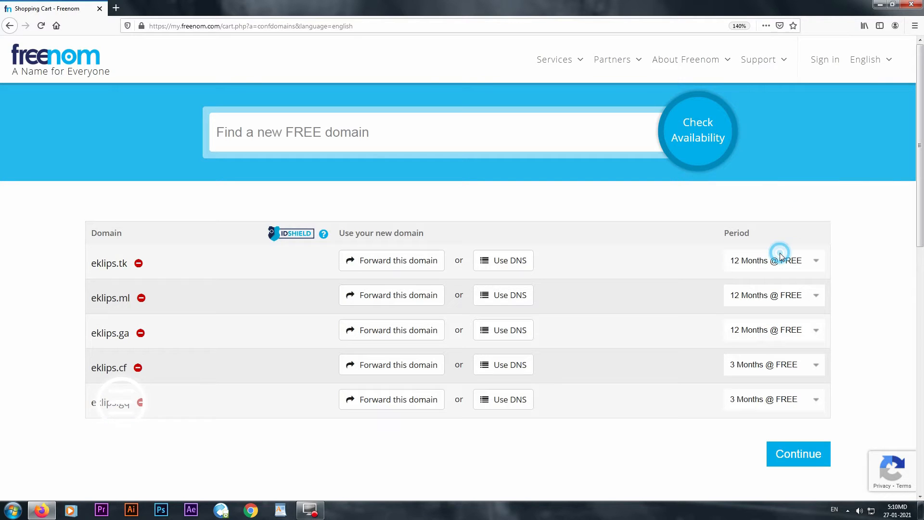
pyautogui.click(768, 367)
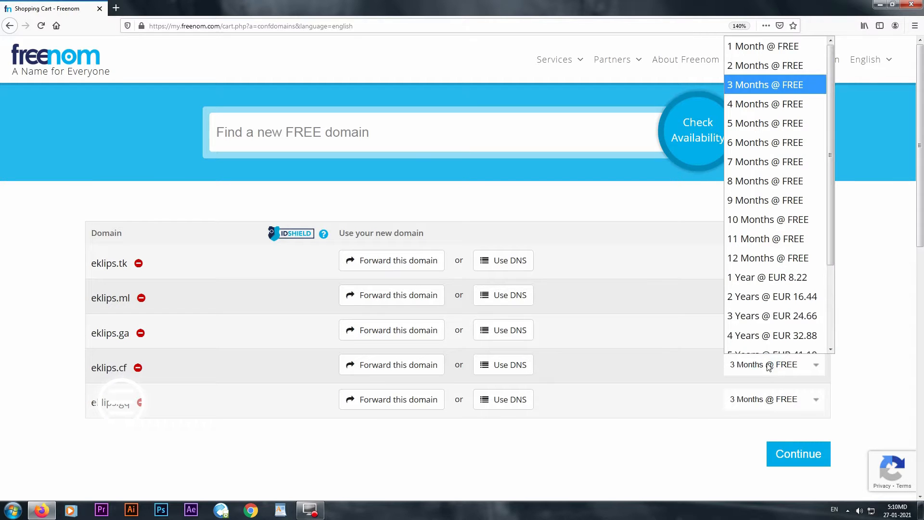
pyautogui.click(779, 251)
pyautogui.click(765, 400)
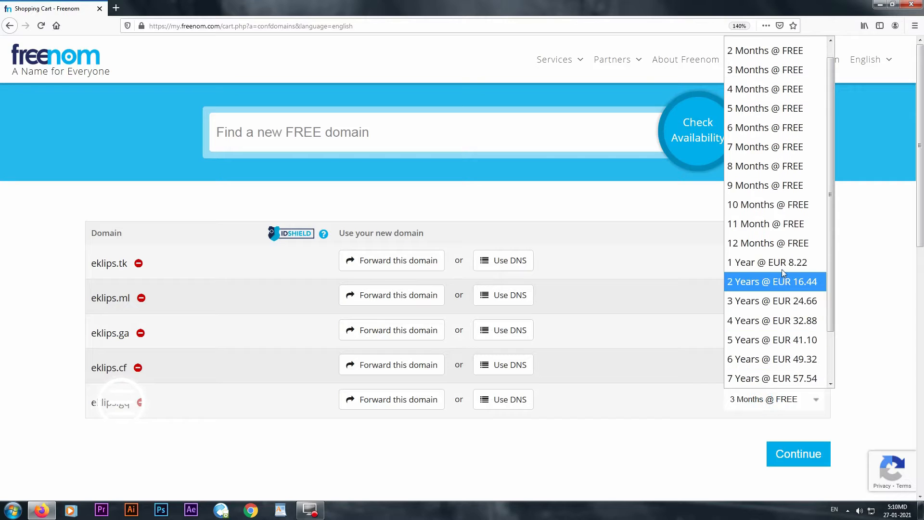
pyautogui.click(779, 245)
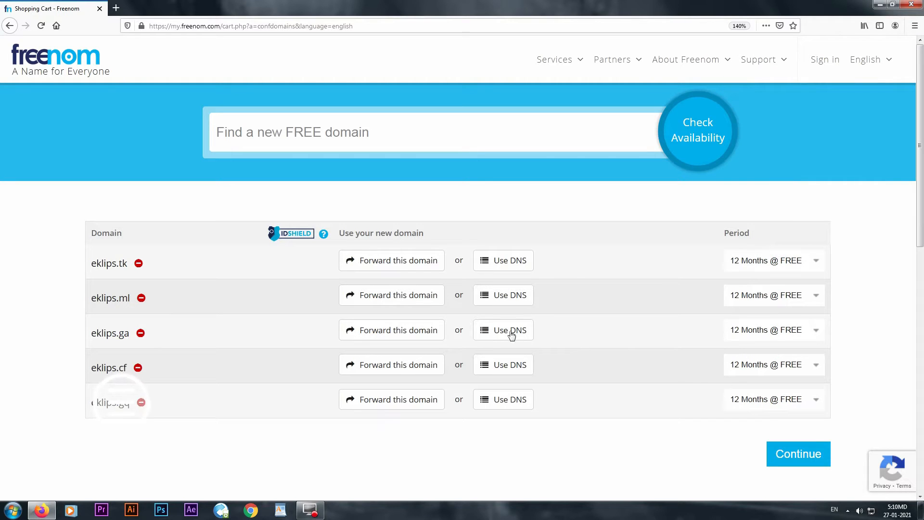
pyautogui.click(394, 401)
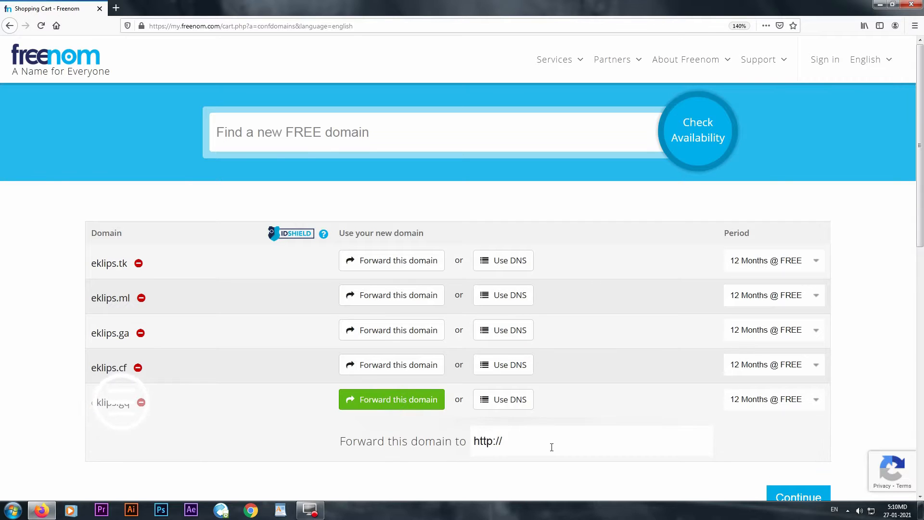
pyautogui.doubleClick(551, 447)
pyautogui.click(552, 447)
pyautogui.click(552, 446)
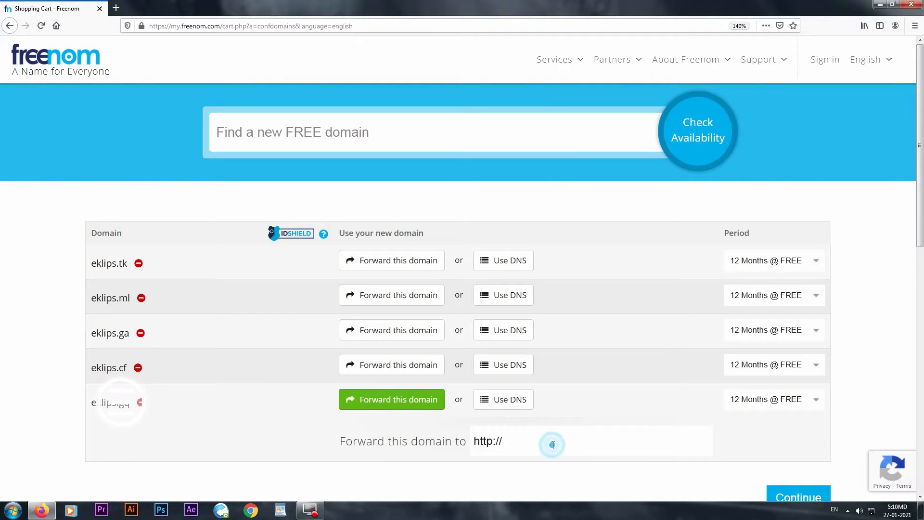
pyautogui.write('e')
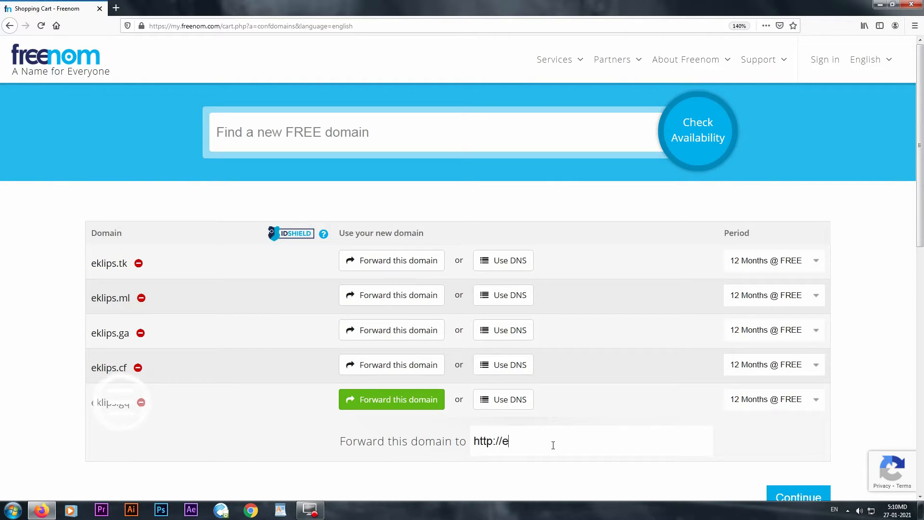
pyautogui.write('klips.al')
# - Keep eklips.gq on forwarding rather than DNS and continue the order
pyautogui.scroll(-2, 632, 433)
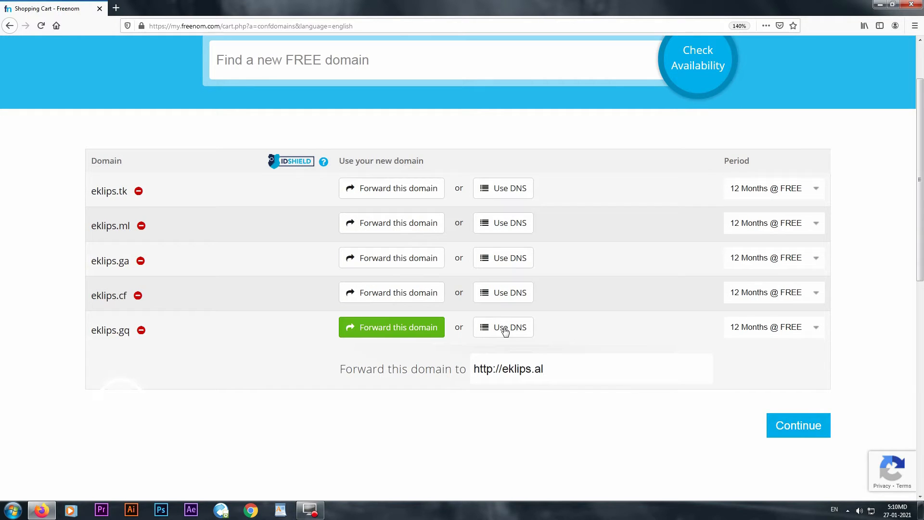
pyautogui.click(505, 331)
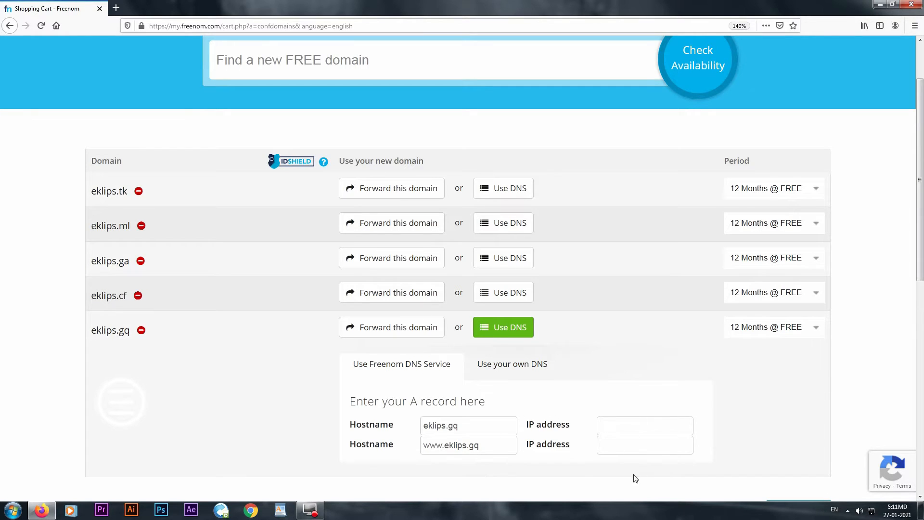
pyautogui.click(405, 326)
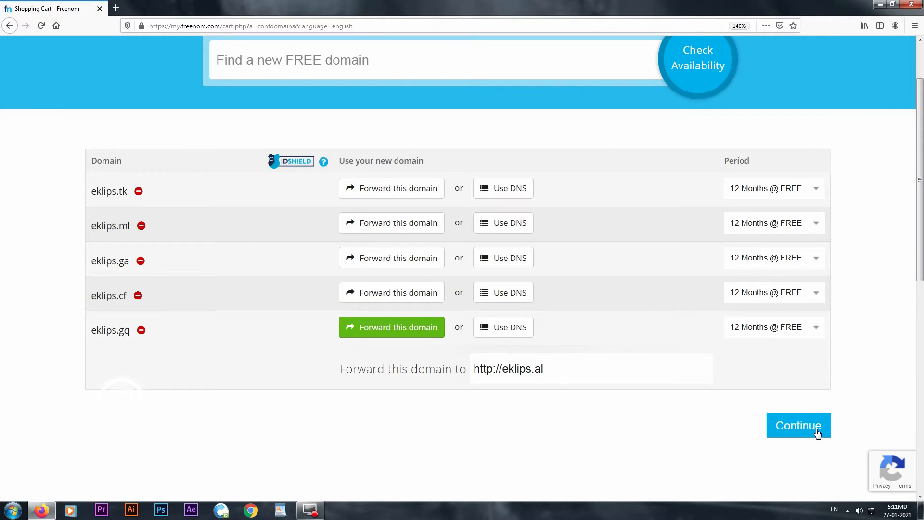
pyautogui.click(808, 434)
# - Proceed to the Review & Checkout page for the five free domains
pyautogui.click(808, 435)
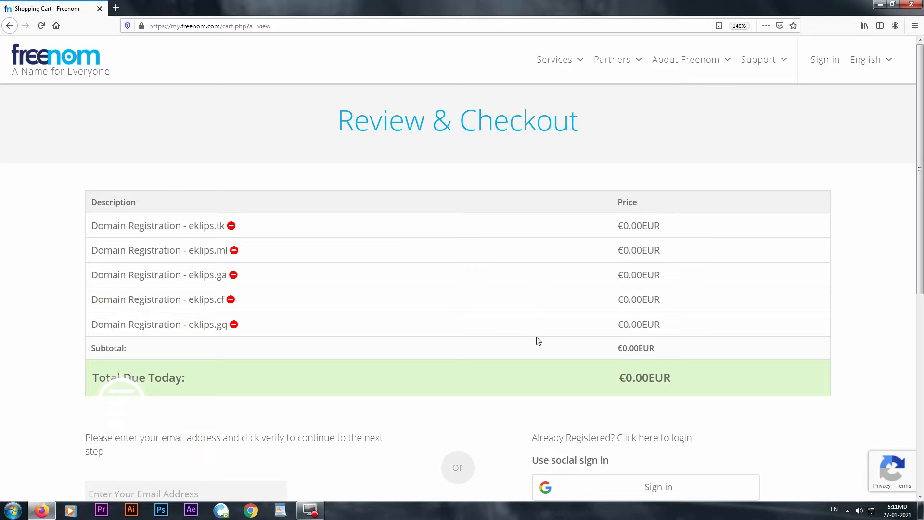
pyautogui.scroll(-3, 549, 346)
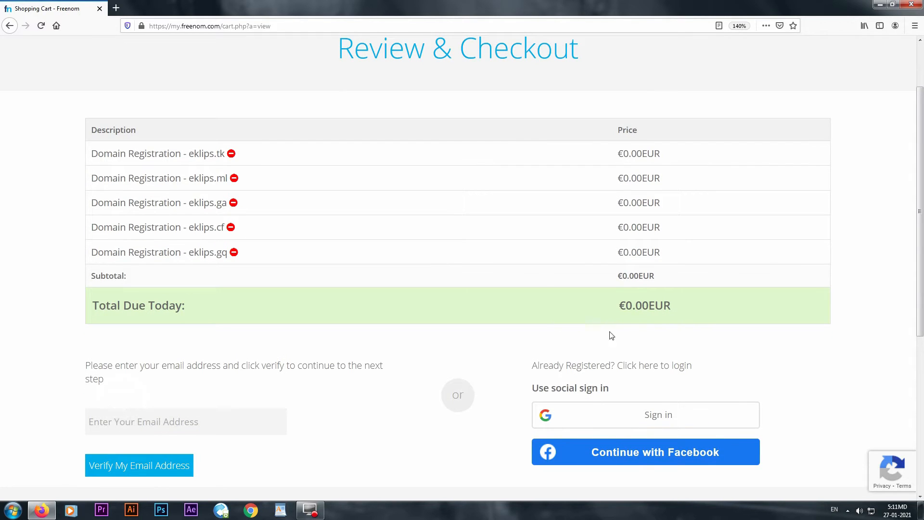
pyautogui.scroll(-3, 496, 318)
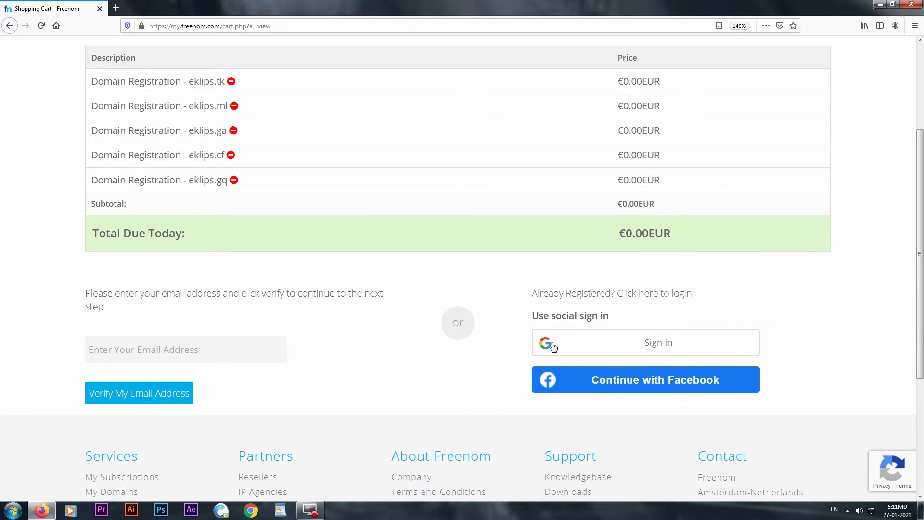
# - Enter the account e-mail address and request the verification link
pyautogui.click(197, 350)
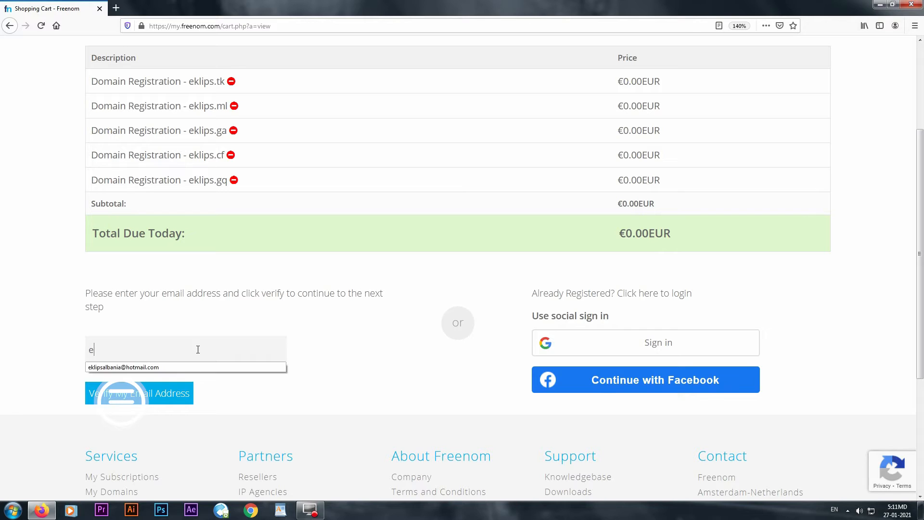
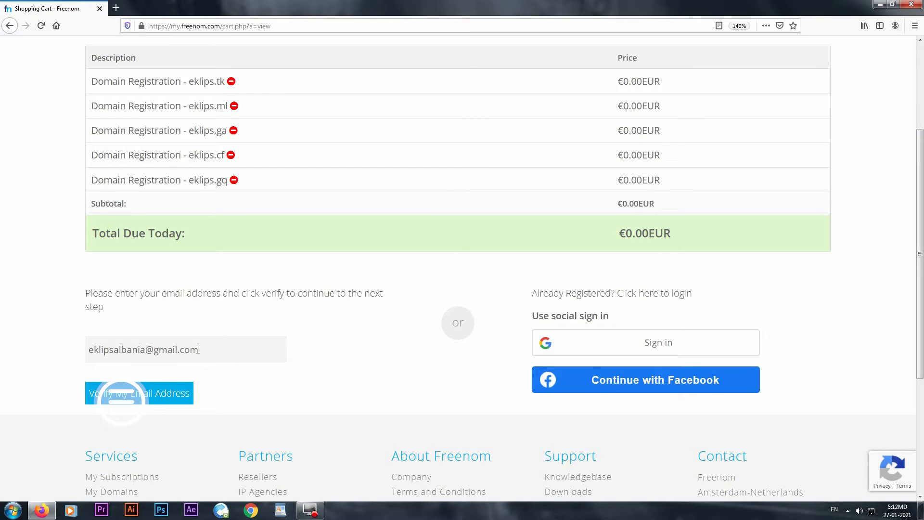
pyautogui.click(161, 394)
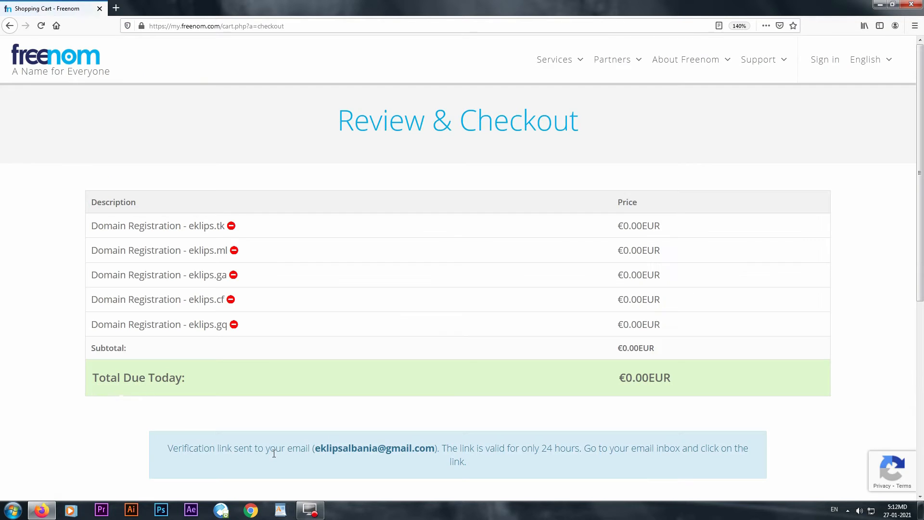
pyautogui.scroll(-3, 287, 422)
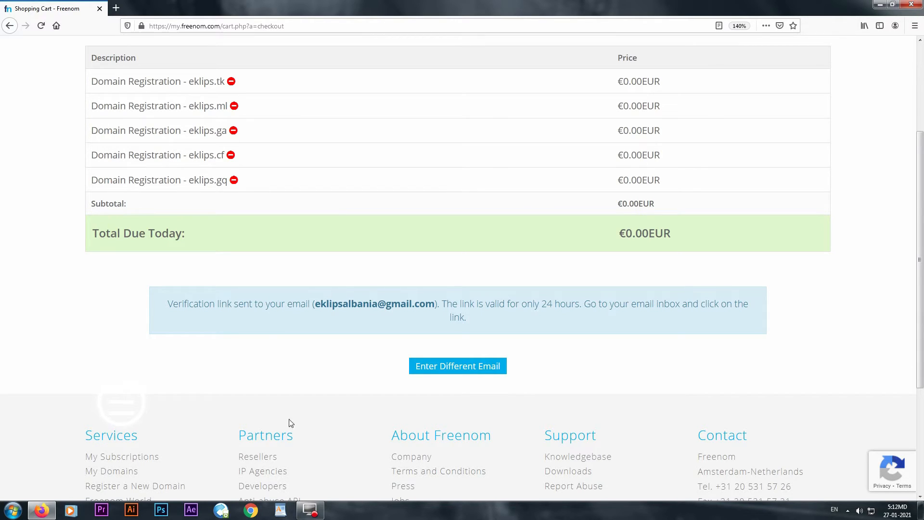
pyautogui.click(116, 8)
# - Load gmail.com and follow the link in Freenom's Email Verification message
pyautogui.click(174, 24)
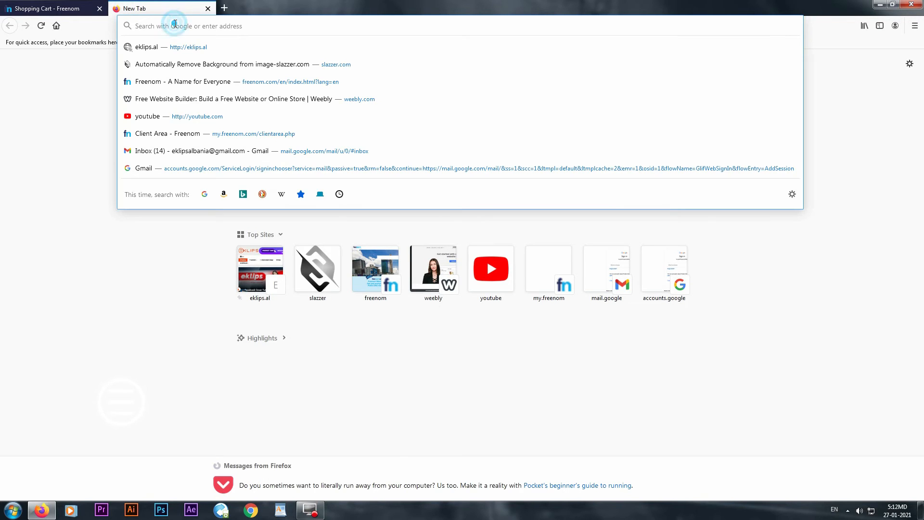
pyautogui.write('gmail')
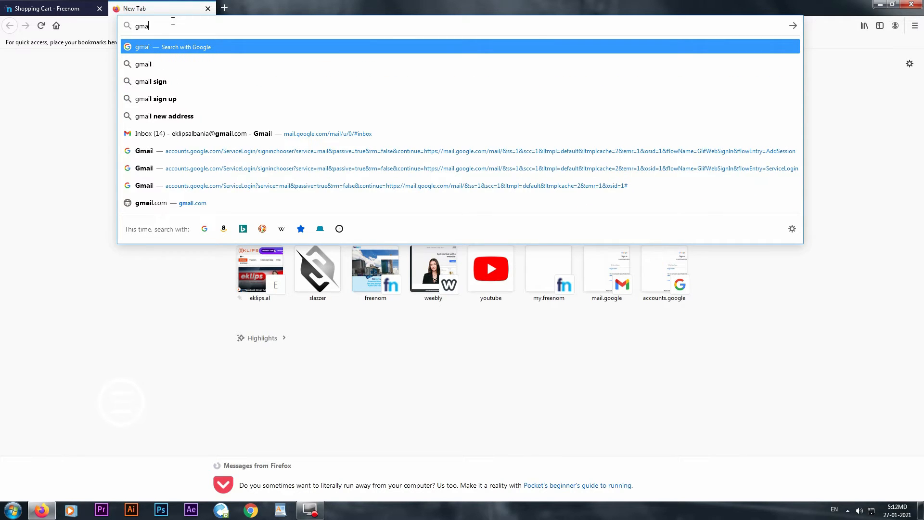
pyautogui.hotkey('ctrl', 'a')
pyautogui.press('BackSpace')
pyautogui.write('gmail')
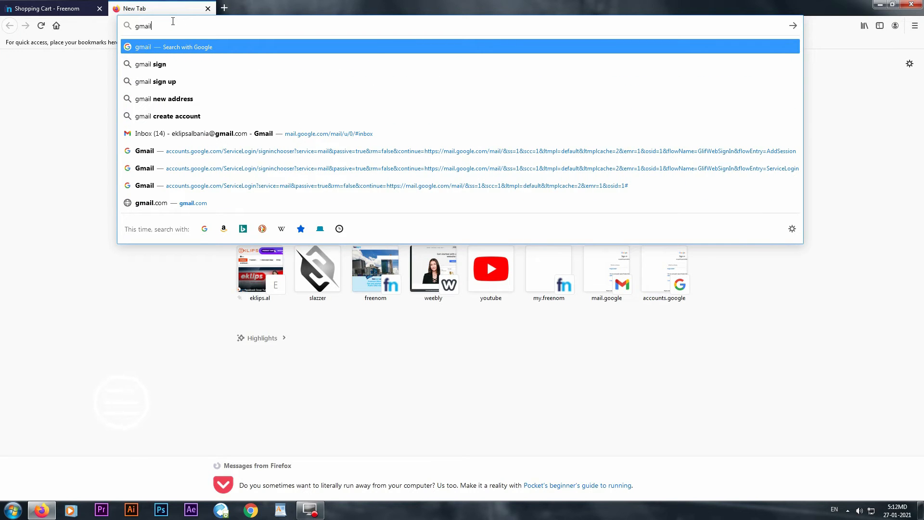
pyautogui.write('.com')
pyautogui.press('Return')
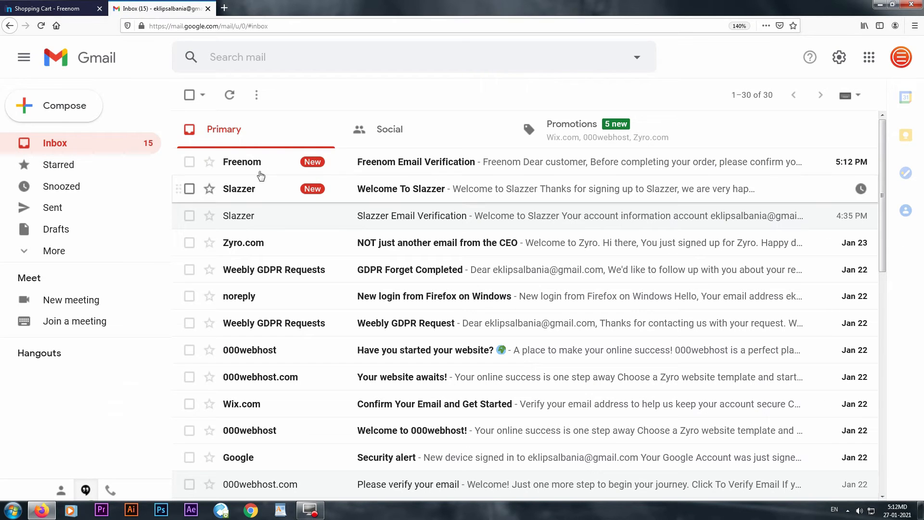
pyautogui.click(279, 169)
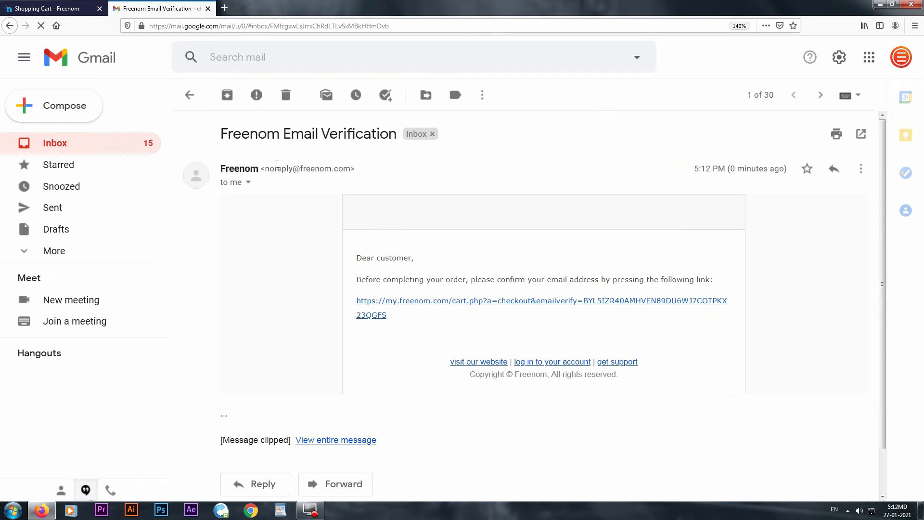
pyautogui.click(454, 356)
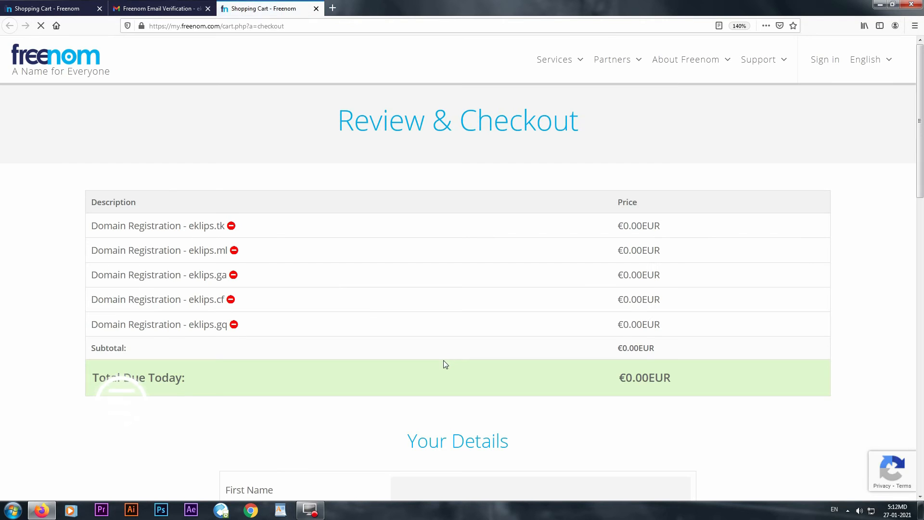
# - Fill in the contact's first name, last name and company name
pyautogui.scroll(-5, 443, 360)
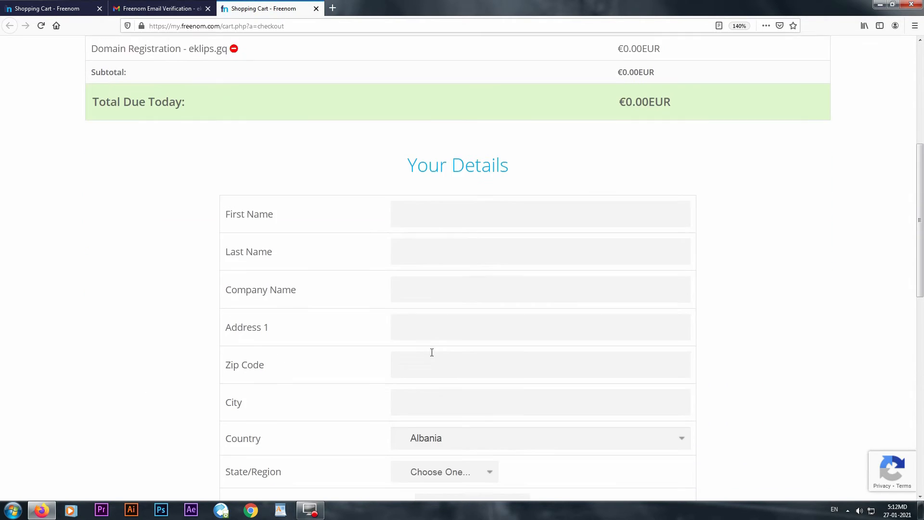
pyautogui.click(440, 198)
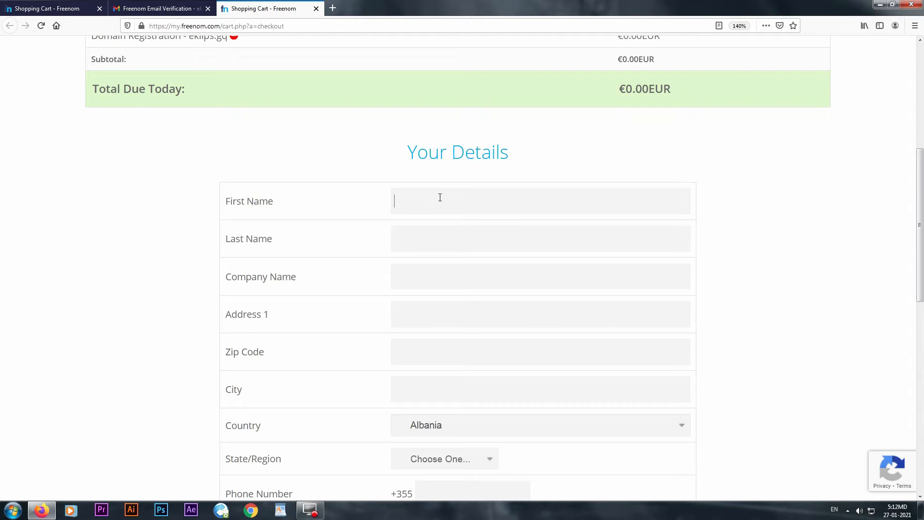
pyautogui.write('eklips')
pyautogui.click(450, 240)
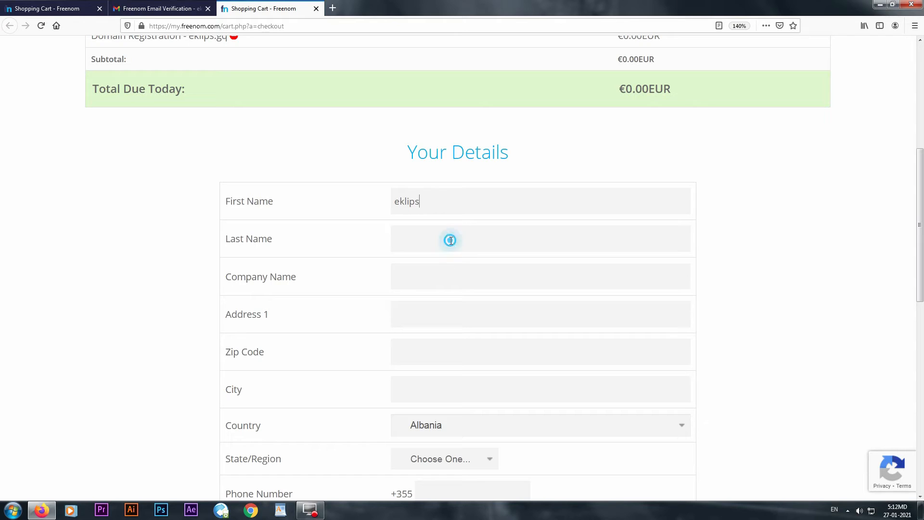
pyautogui.write('albania')
pyautogui.click(424, 272)
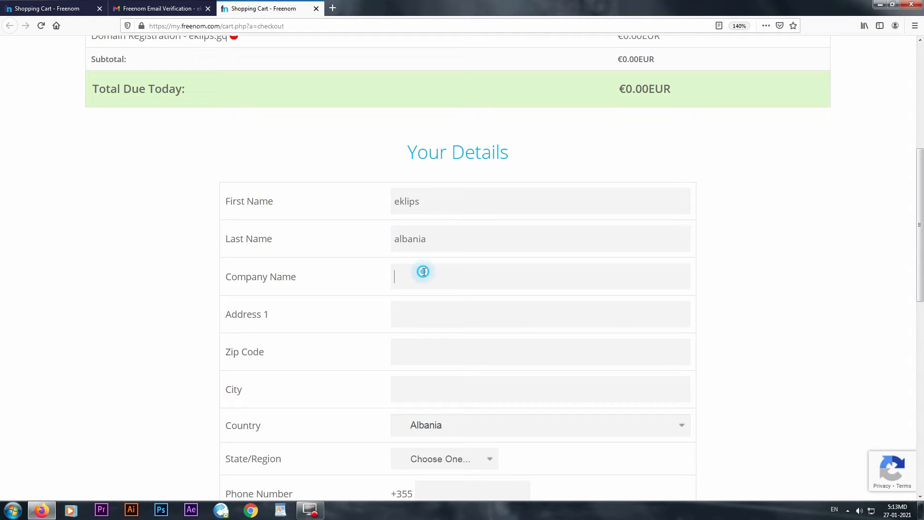
pyautogui.write('eklips')
# - Enter the contact's street address, zip code and city
pyautogui.click(423, 317)
pyautogui.write('tirane')
pyautogui.click(430, 349)
pyautogui.write('1001')
pyautogui.click(416, 390)
pyautogui.write('tirane')
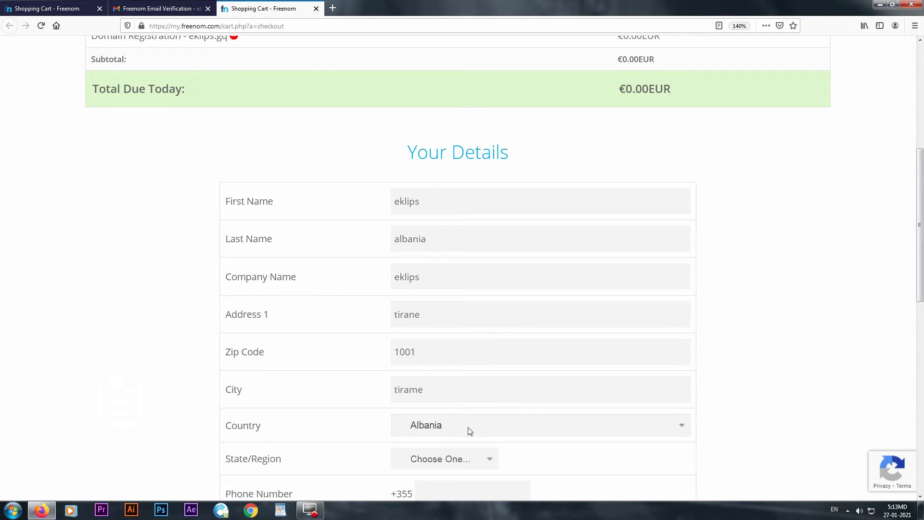
# - Choose Tiranë as the State/Region
pyautogui.scroll(-2, 345, 413)
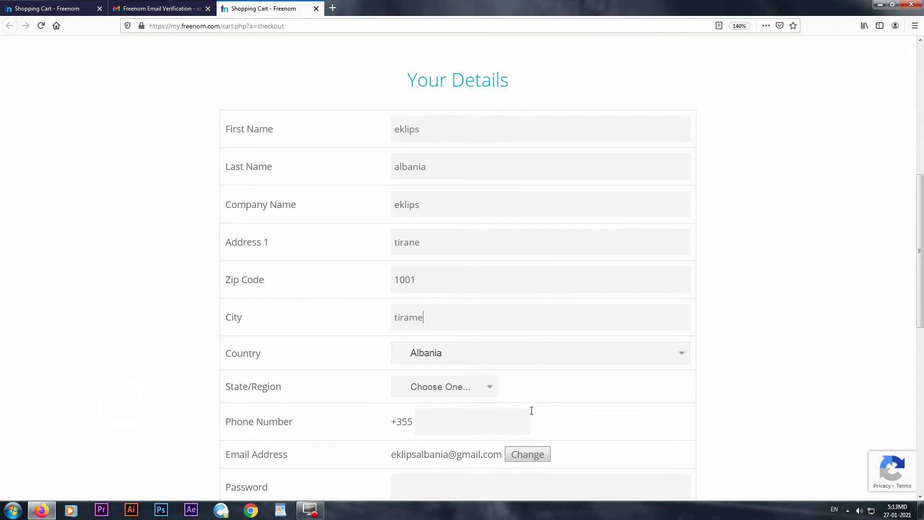
pyautogui.click(478, 393)
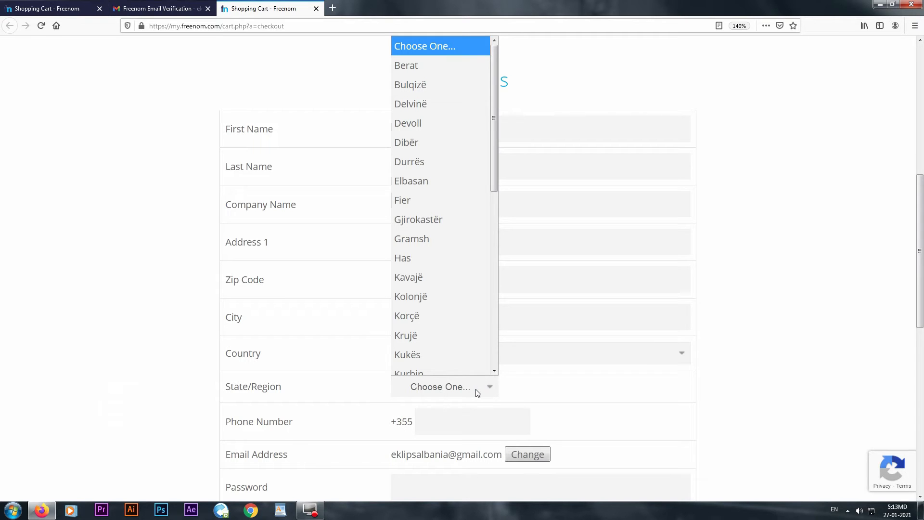
pyautogui.scroll(-5, 467, 333)
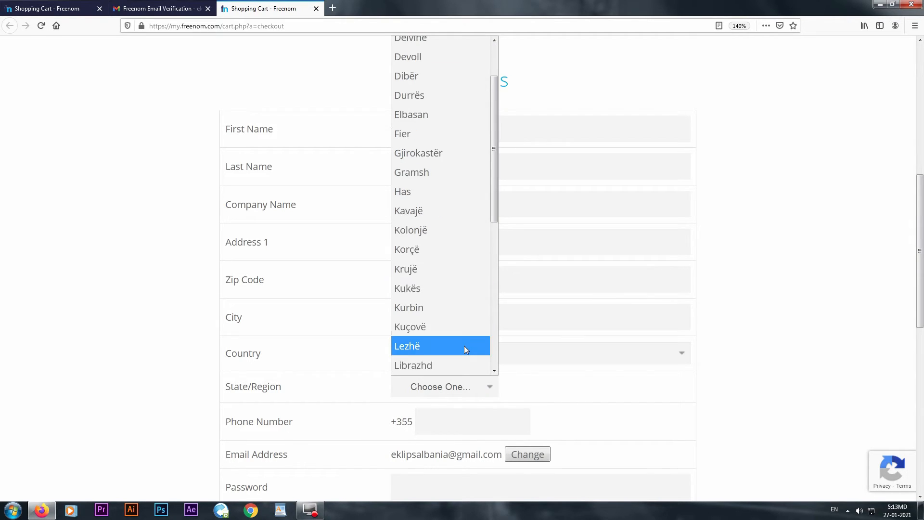
pyautogui.scroll(-1, 465, 350)
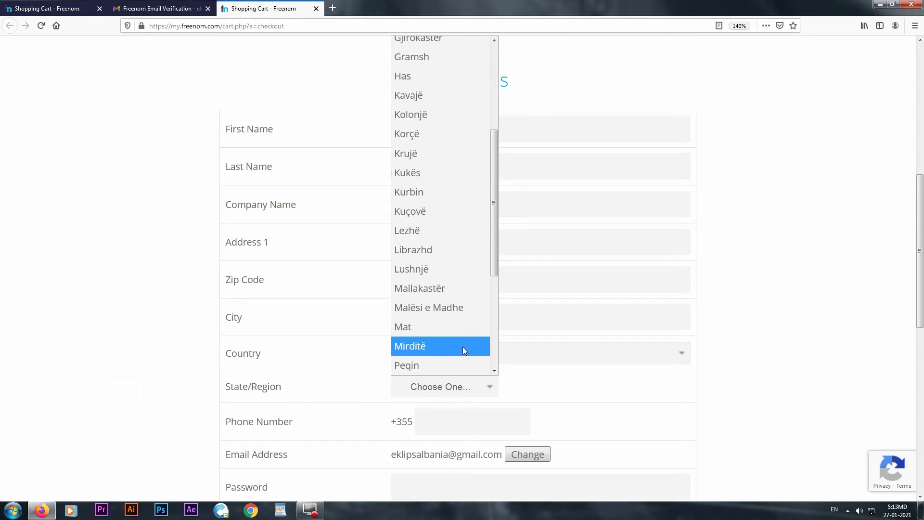
pyautogui.scroll(-2, 463, 346)
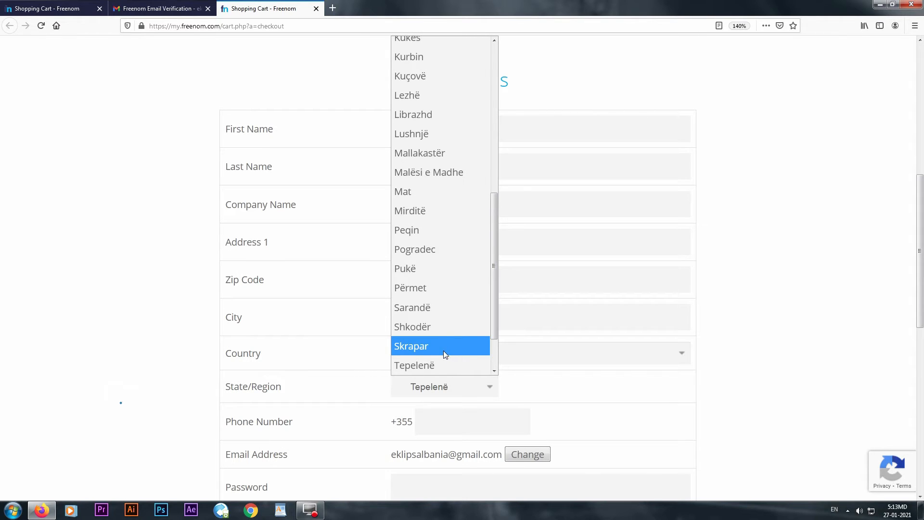
pyautogui.scroll(-1, 444, 356)
pyautogui.click(447, 335)
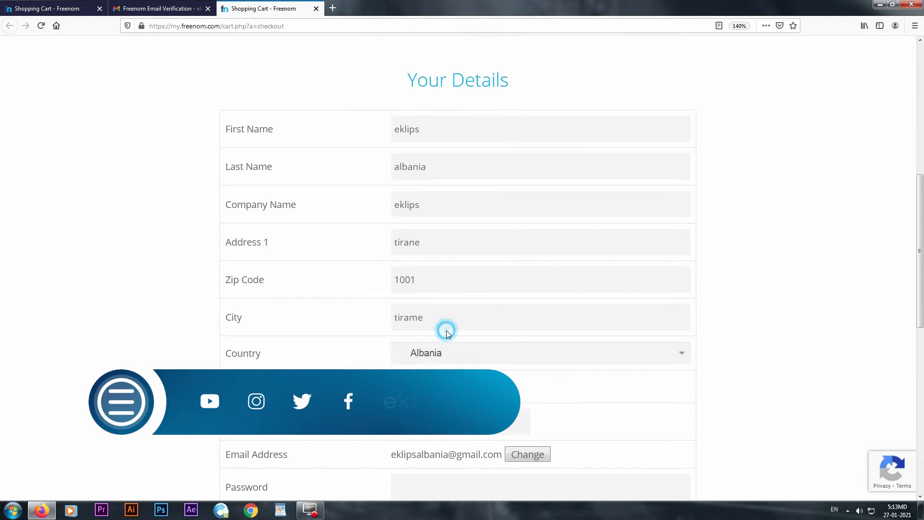
pyautogui.scroll(-1, 447, 334)
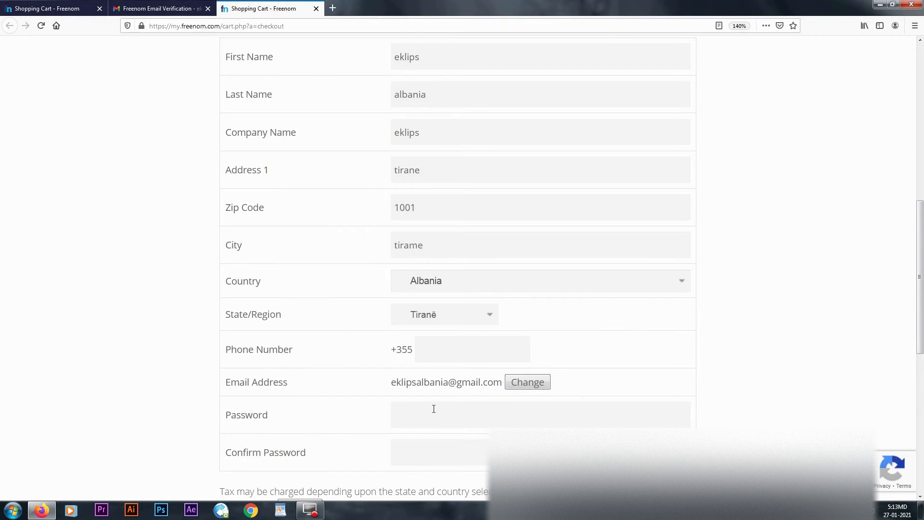
pyautogui.scroll(-2, 434, 409)
# - Enter and confirm the account password
pyautogui.click(445, 347)
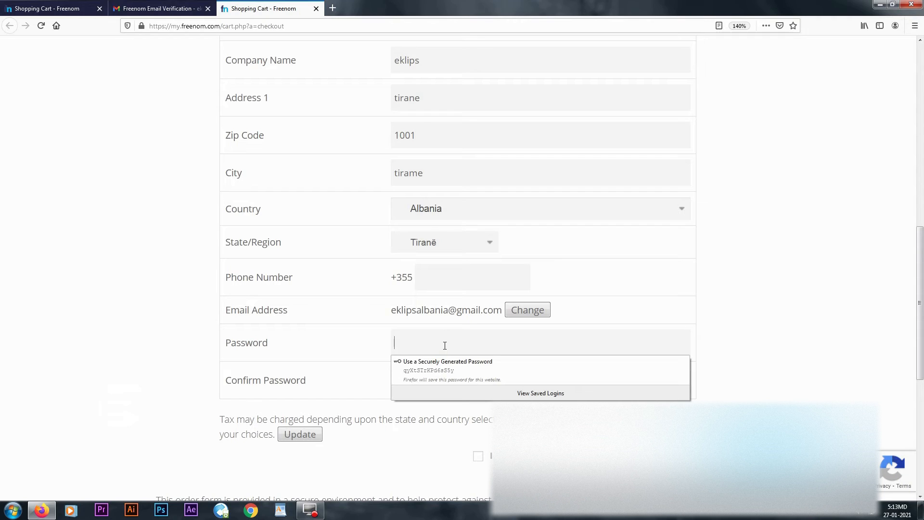
pyautogui.write('*****')
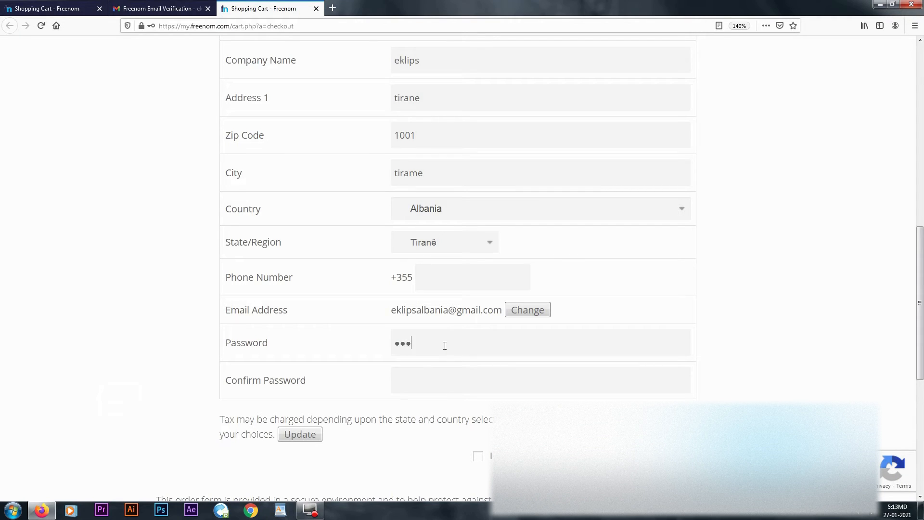
pyautogui.write('********')
pyautogui.click(467, 384)
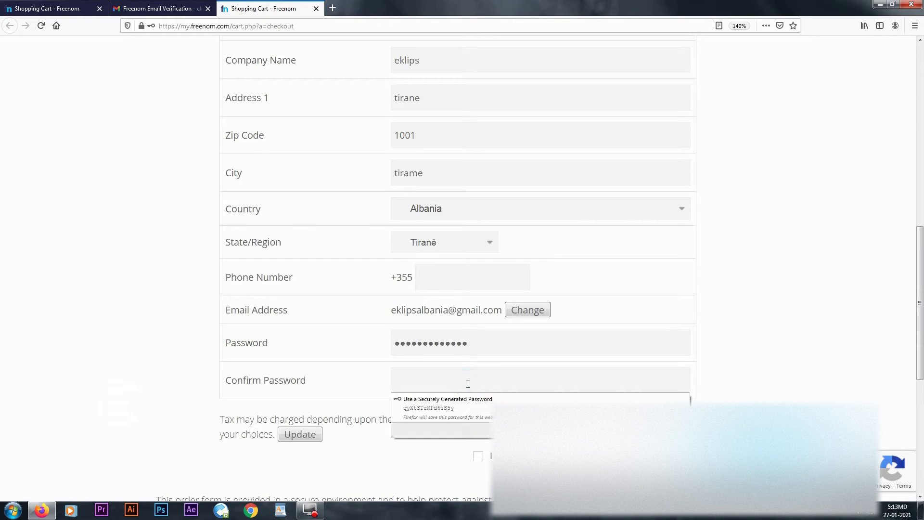
pyautogui.write('*****')
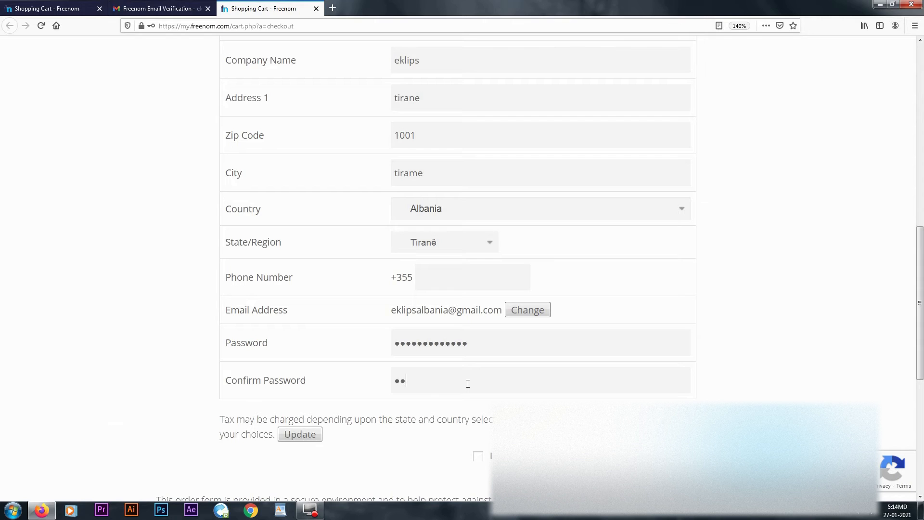
pyautogui.write('********')
# - Accept the terms, complete the order and decline Firefox's password saving
pyautogui.scroll(-2, 479, 430)
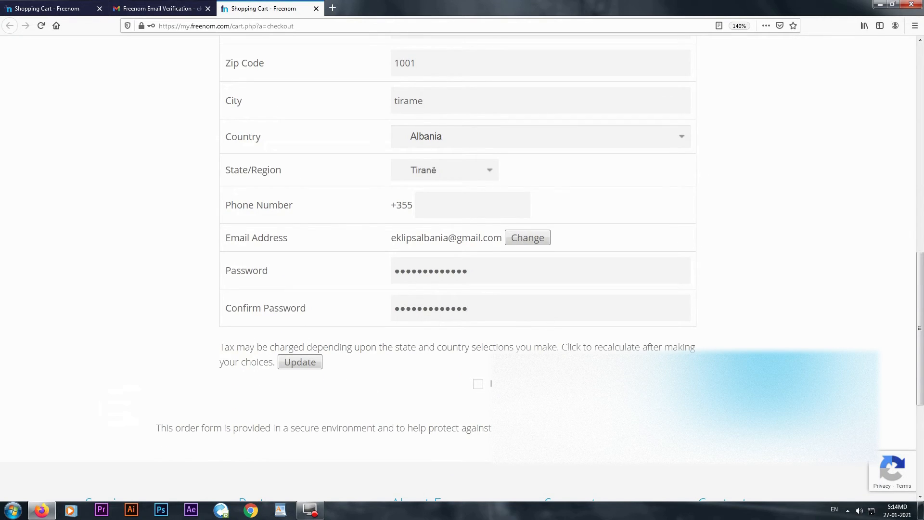
pyautogui.click(478, 384)
pyautogui.click(767, 384)
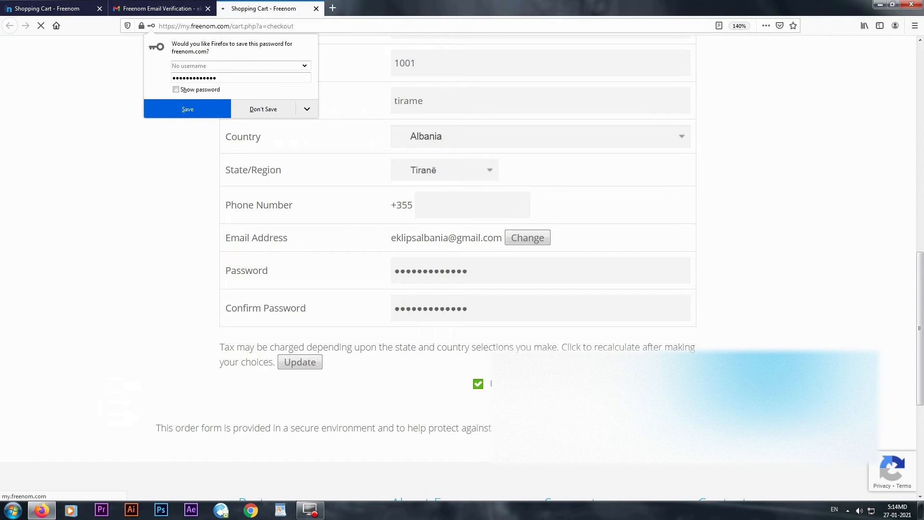
pyautogui.click(270, 111)
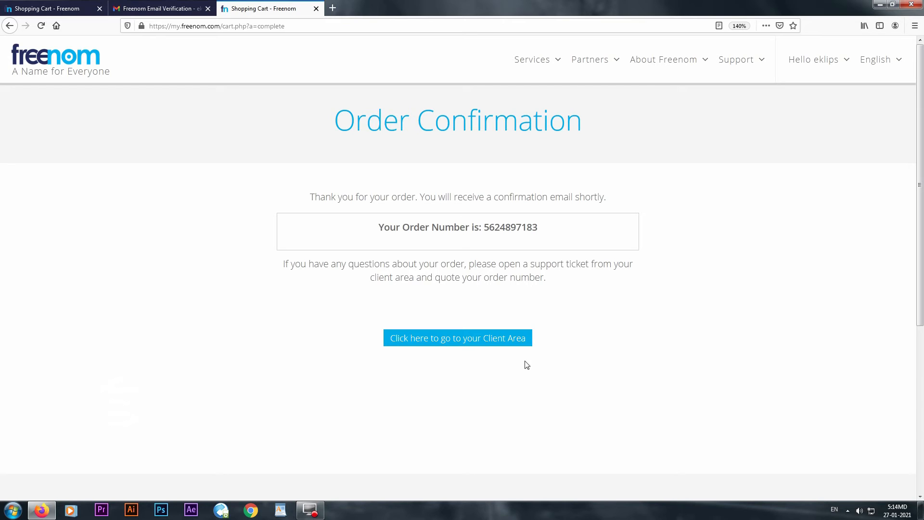
# - From the Client Area open My Domains at 150% zoom and manage eklips.tk
pyautogui.click(479, 341)
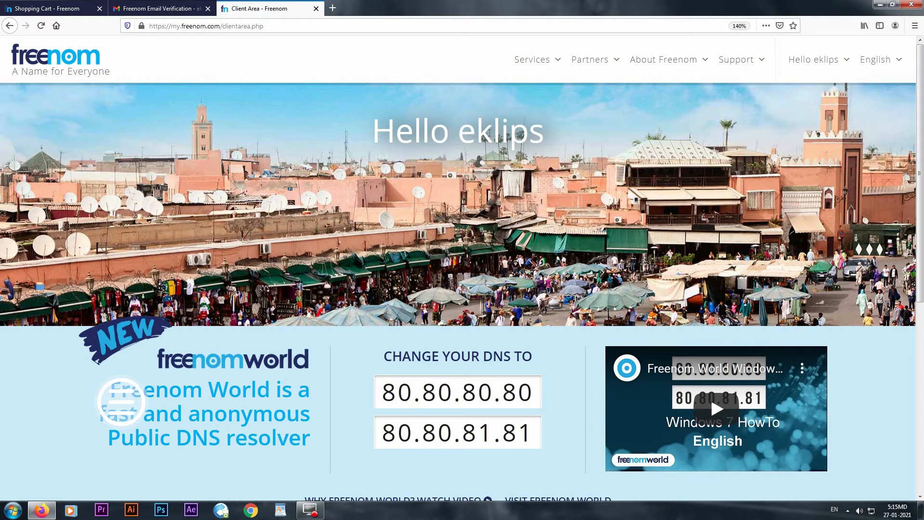
pyautogui.click(540, 63)
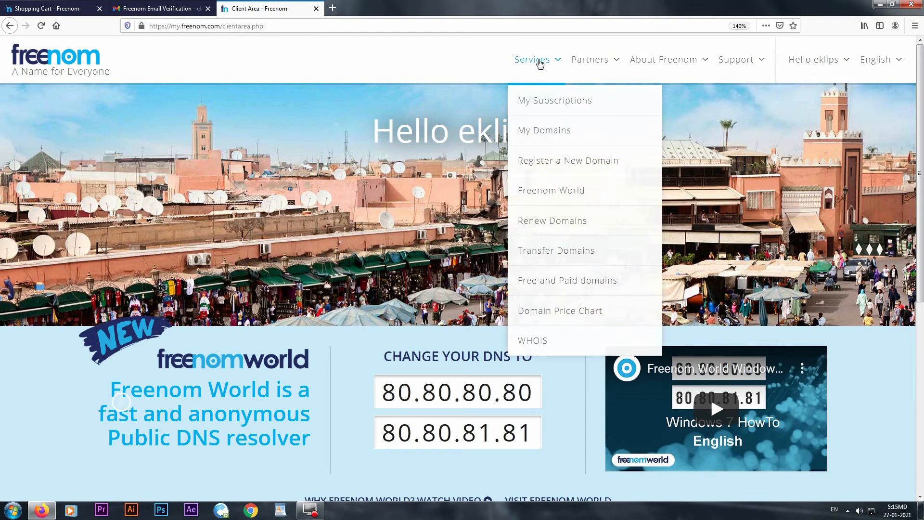
pyautogui.click(549, 135)
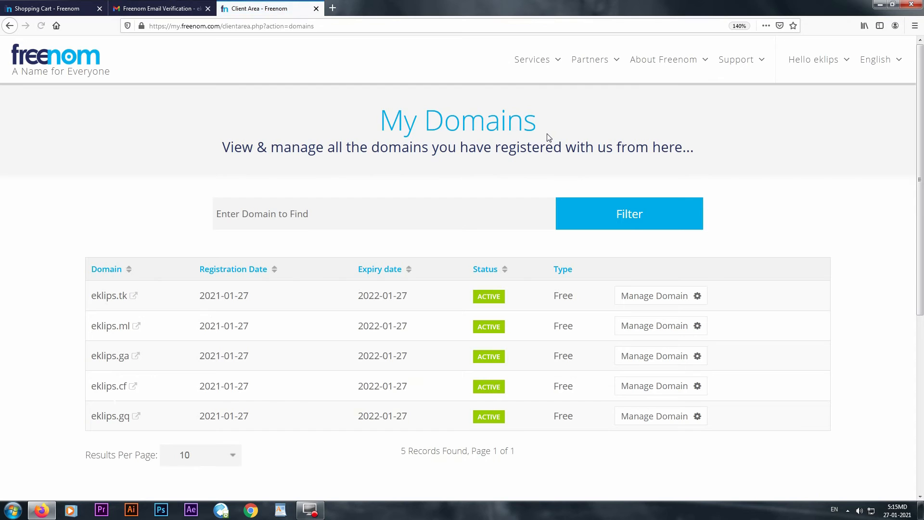
pyautogui.hotkey('ctrl', '+')
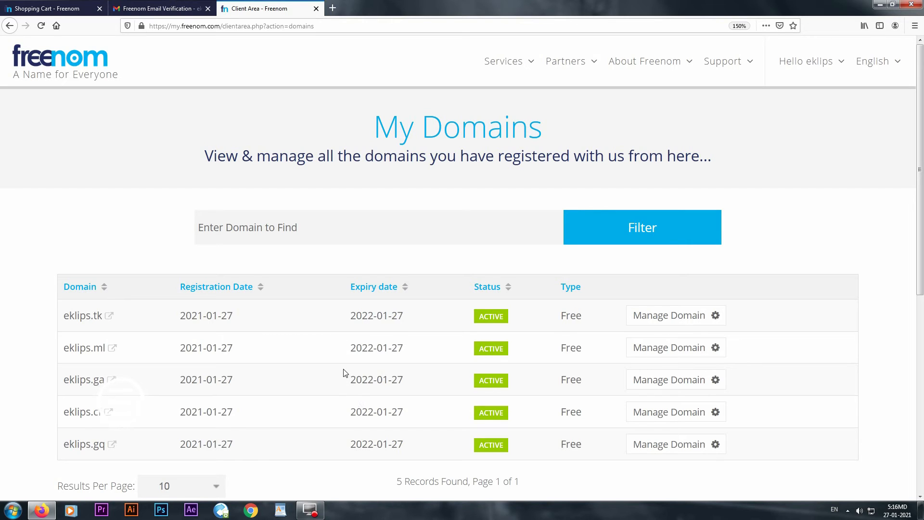
pyautogui.scroll(-2, 346, 374)
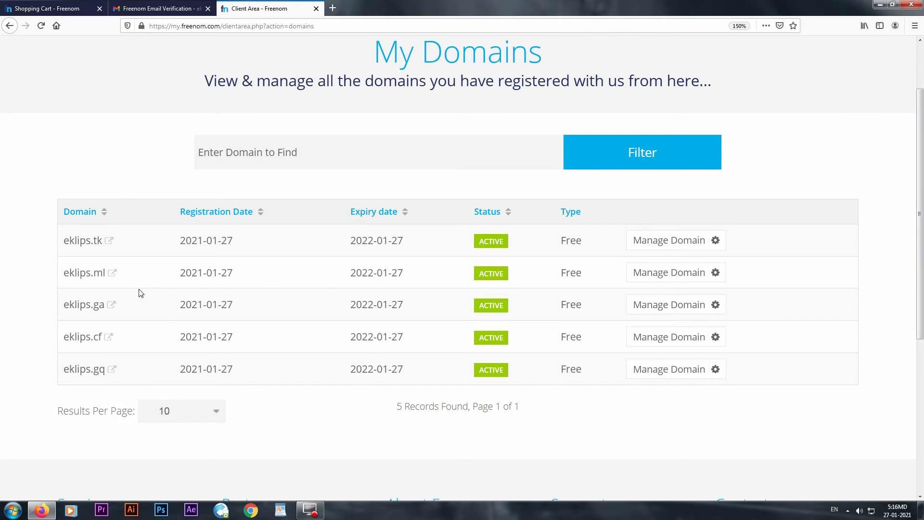
pyautogui.click(685, 243)
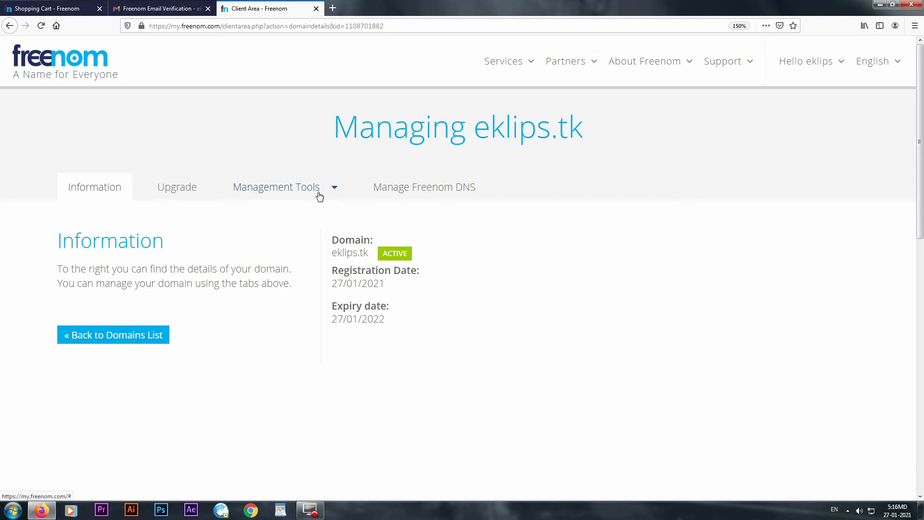
# - Open Manage Freenom DNS for eklips.tk and inspect the empty record Name and Target fields
pyautogui.click(426, 189)
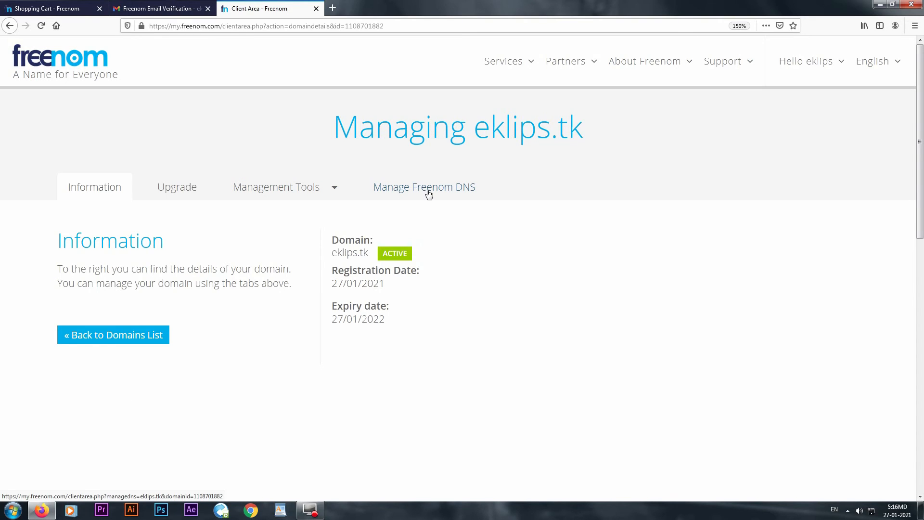
pyautogui.click(427, 189)
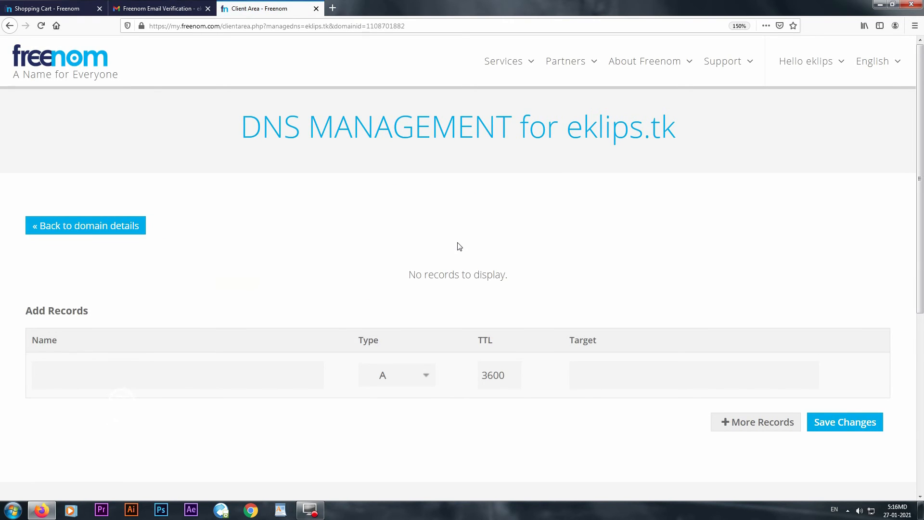
pyautogui.scroll(-2, 337, 299)
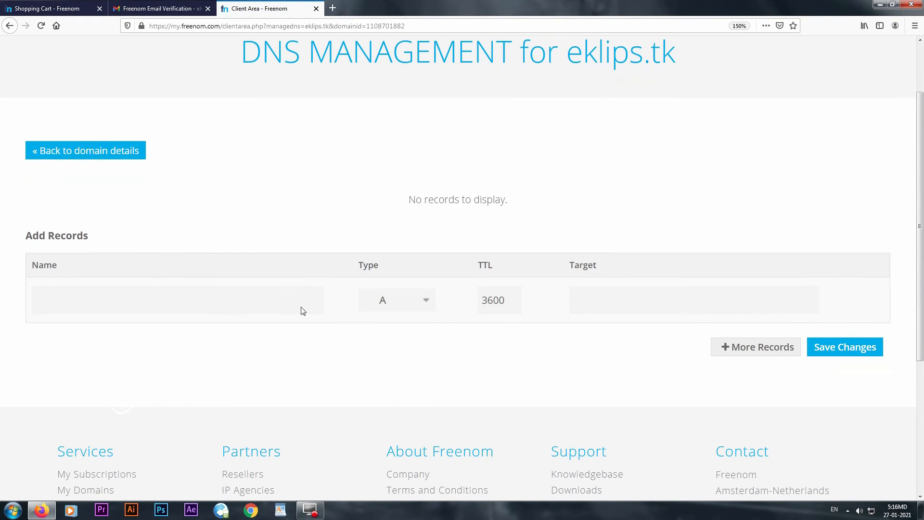
pyautogui.click(203, 300)
pyautogui.click(239, 302)
pyautogui.click(593, 302)
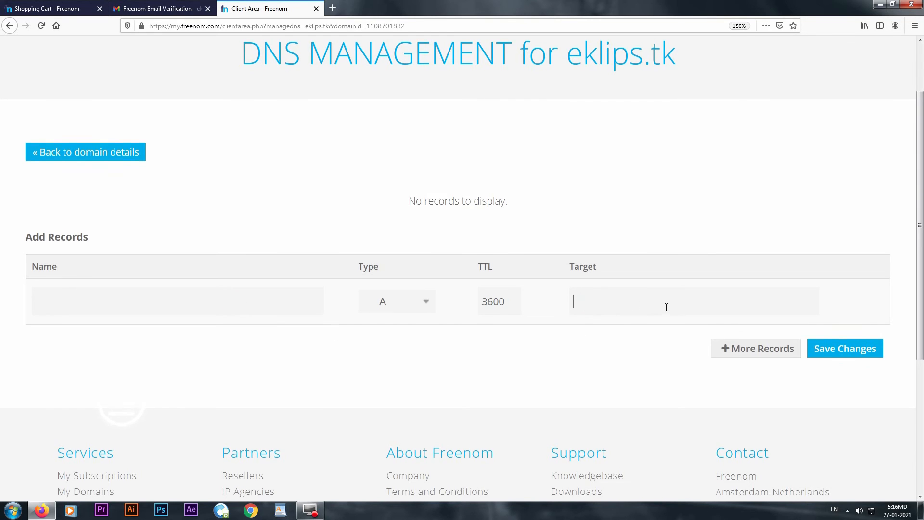
# - Return to the eklips.tk domain details and open the Management Tools list
pyautogui.scroll(3, 664, 305)
pyautogui.click(88, 226)
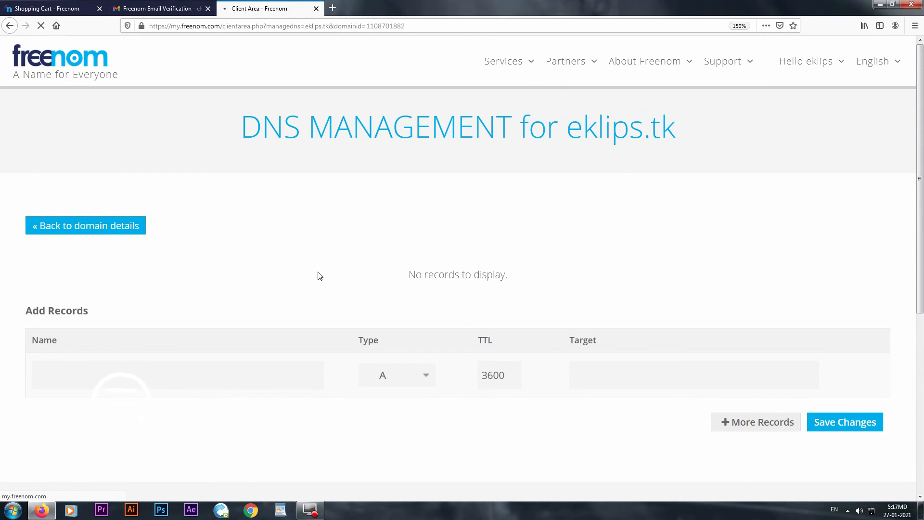
pyautogui.click(296, 187)
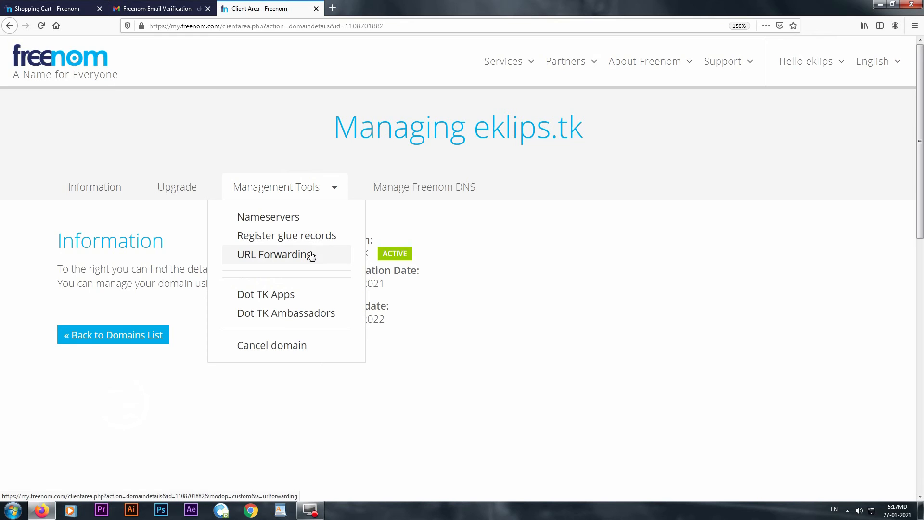
pyautogui.click(309, 254)
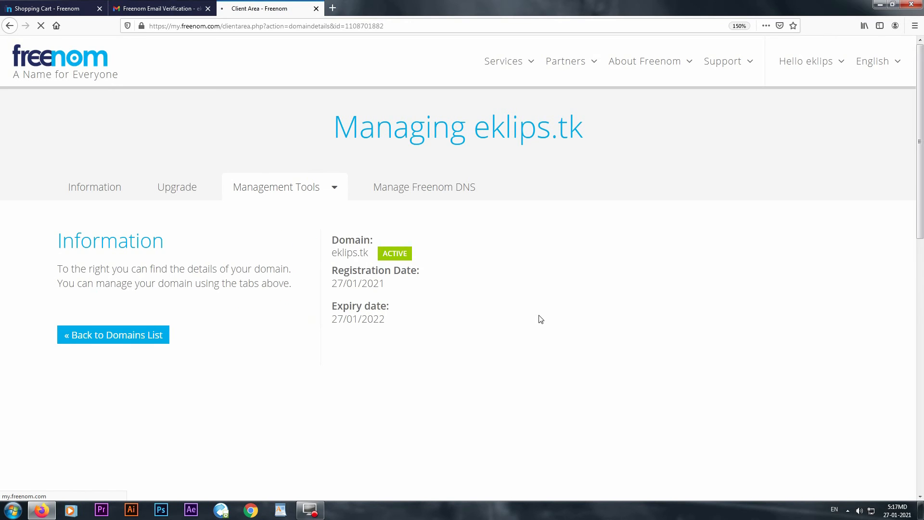
pyautogui.click(453, 265)
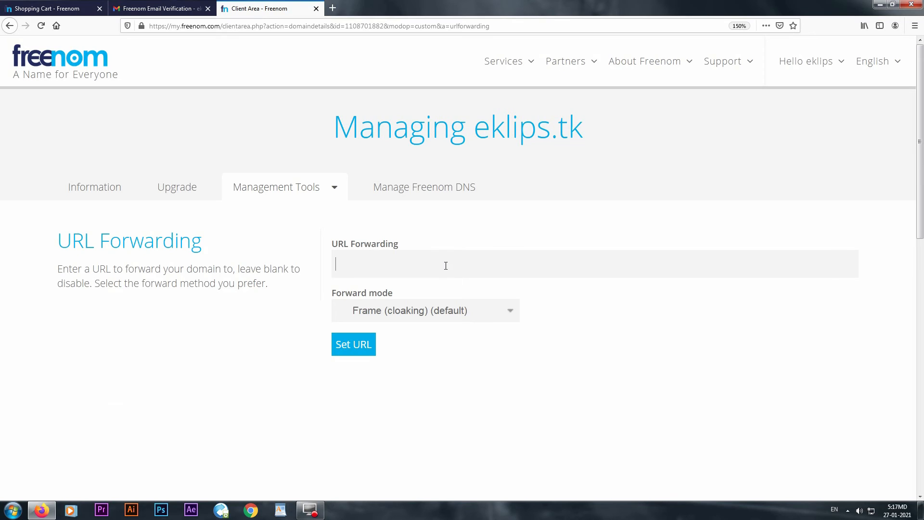
pyautogui.write('www.eklips.al')
pyautogui.press('Return')
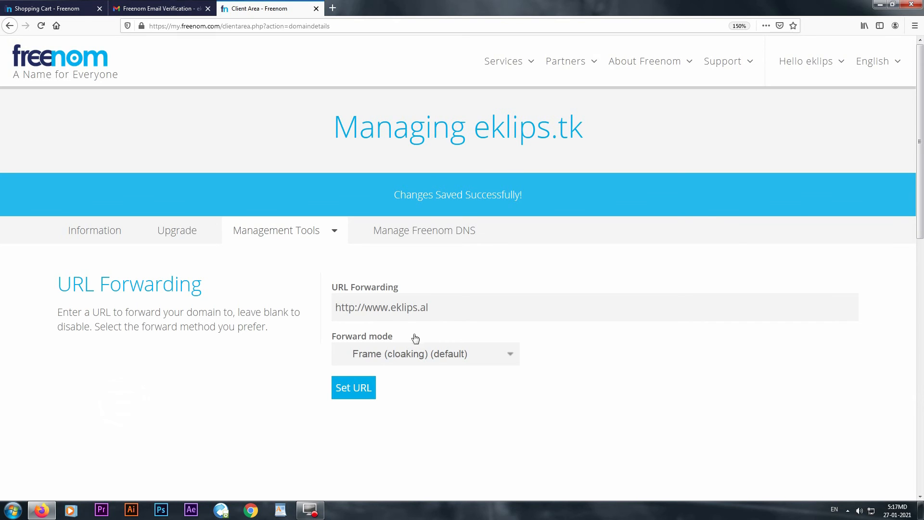
pyautogui.moveTo(596, 128); pyautogui.dragTo(475, 138)
pyautogui.hotkey('ctrl', 'c')
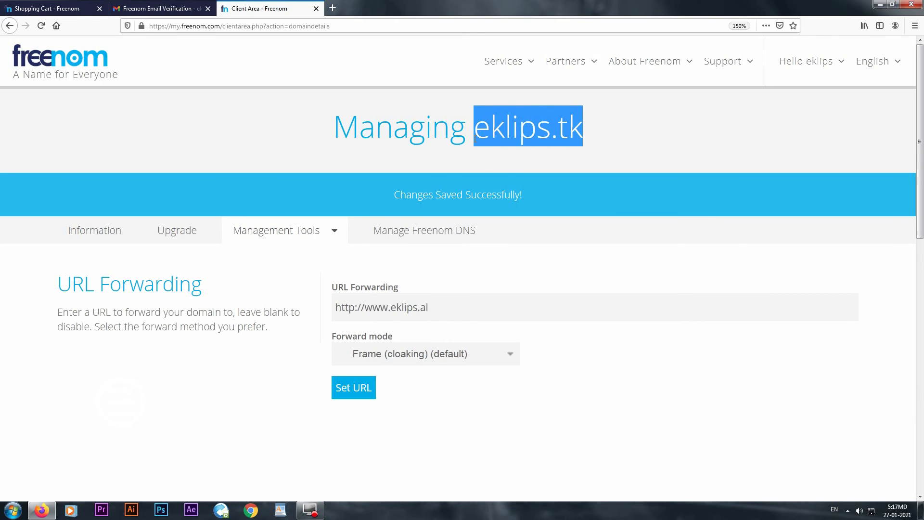
# - Copy eklips.tk, load it in a new tab to confirm the EKLIPS site, then return to Freenom
pyautogui.rightClick(525, 135)
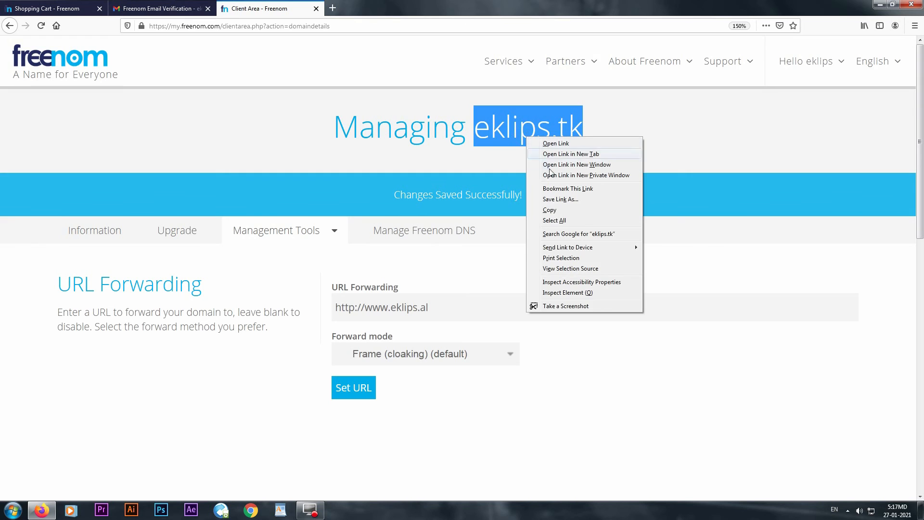
pyautogui.rightClick(509, 124)
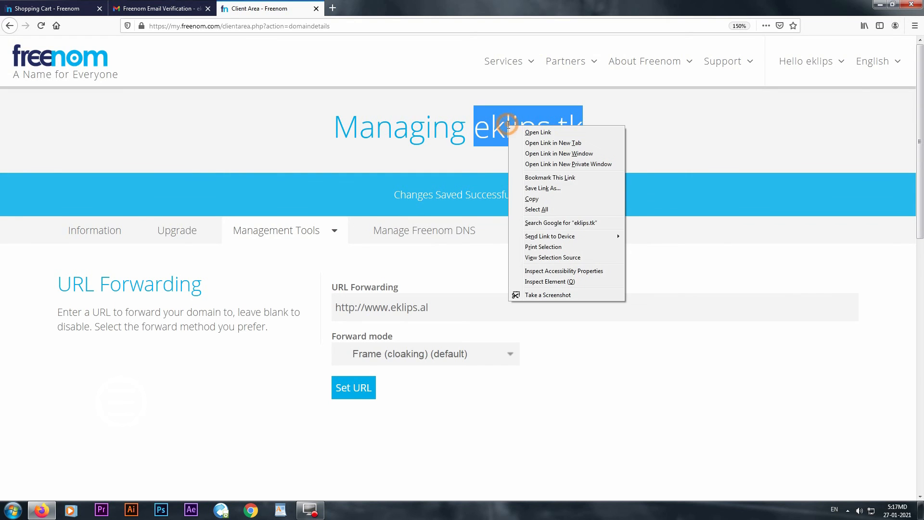
pyautogui.click(534, 198)
pyautogui.click(333, 8)
pyautogui.rightClick(340, 26)
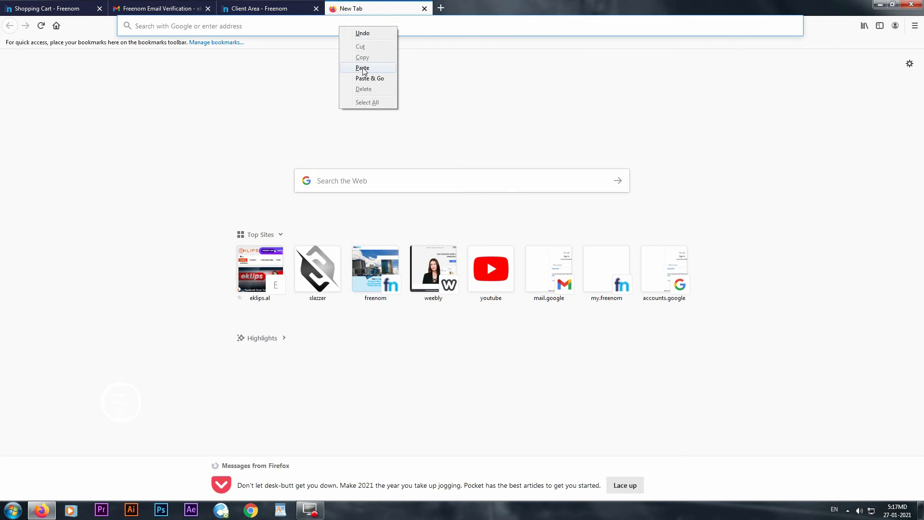
pyautogui.click(364, 70)
pyautogui.press('Return')
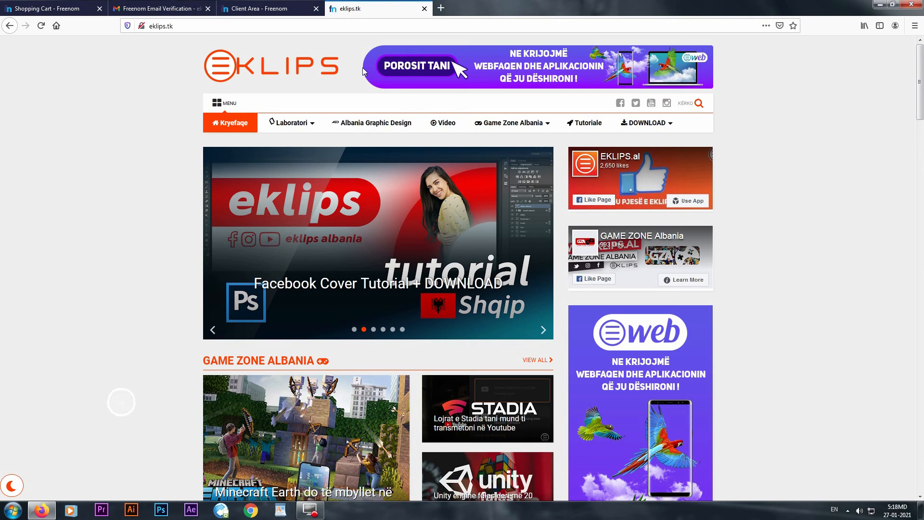
pyautogui.click(266, 8)
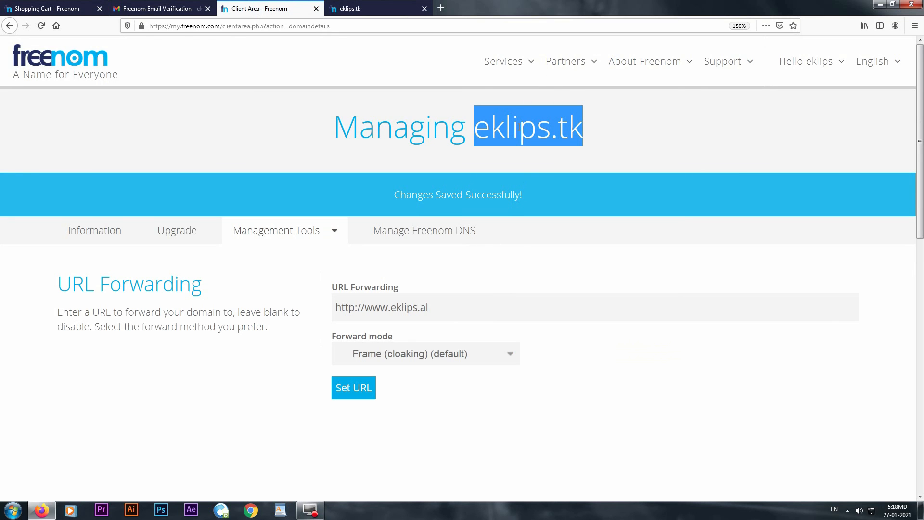
# - Check My Domains and Domain Renewals (365 days left on all five), then go to Register a New Domain
pyautogui.click(496, 64)
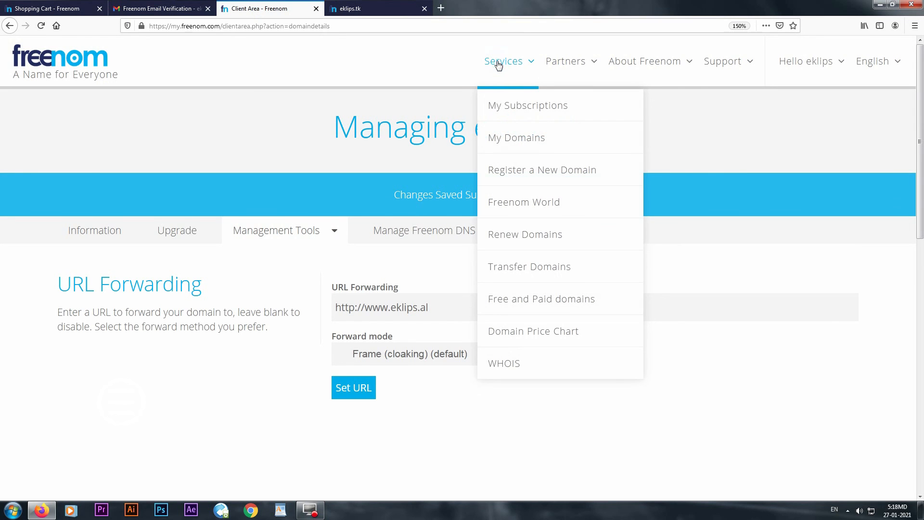
pyautogui.click(524, 139)
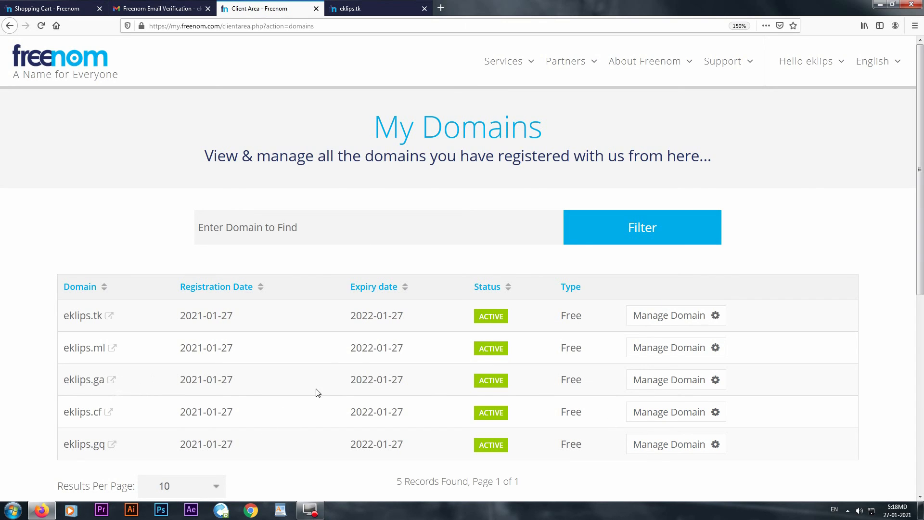
pyautogui.click(514, 63)
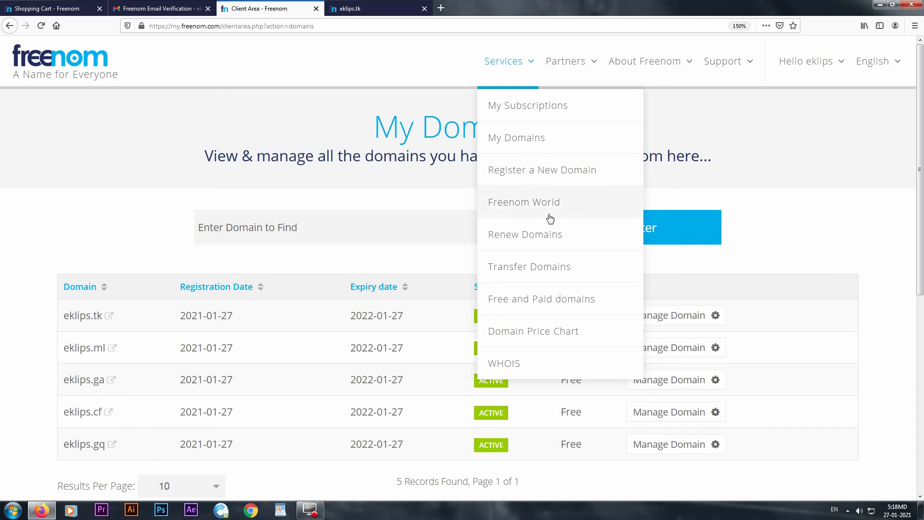
pyautogui.click(540, 240)
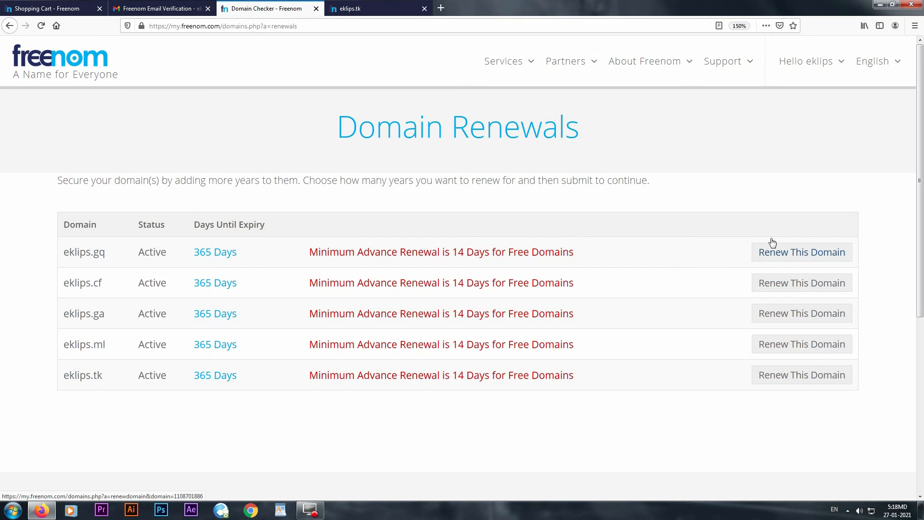
pyautogui.click(507, 67)
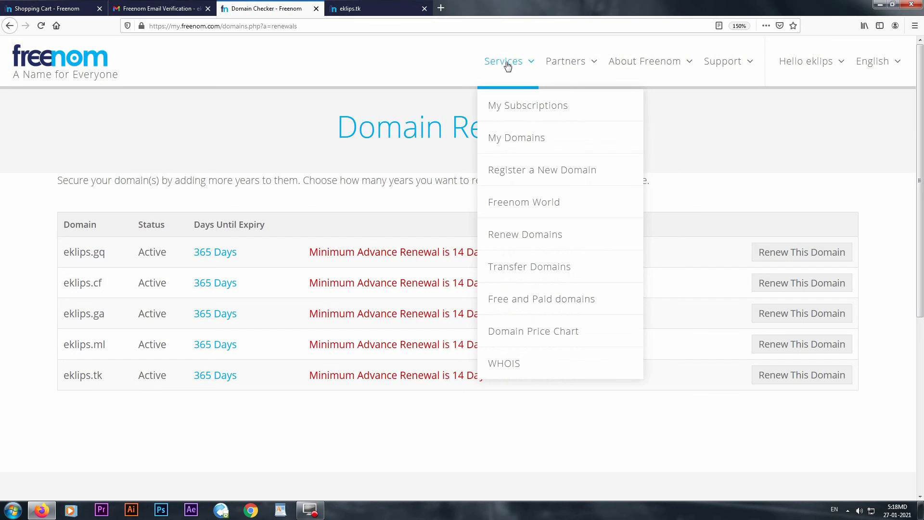
pyautogui.click(529, 170)
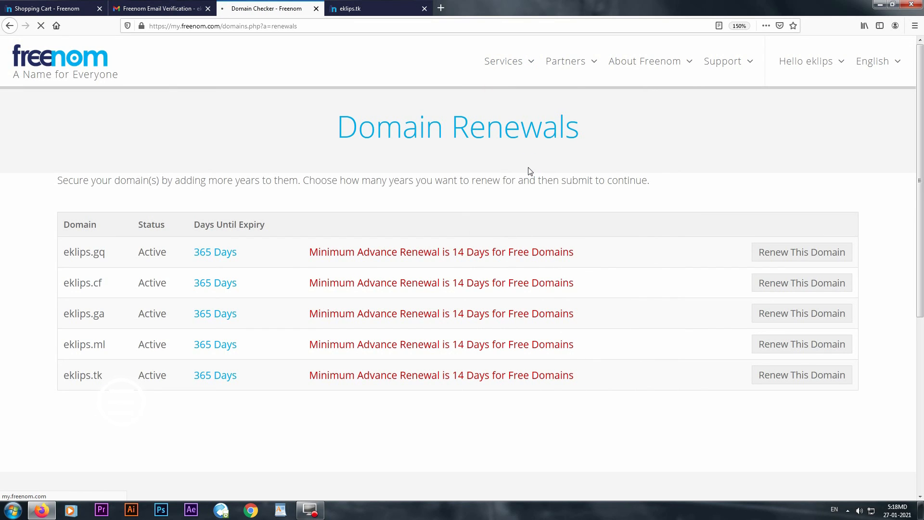